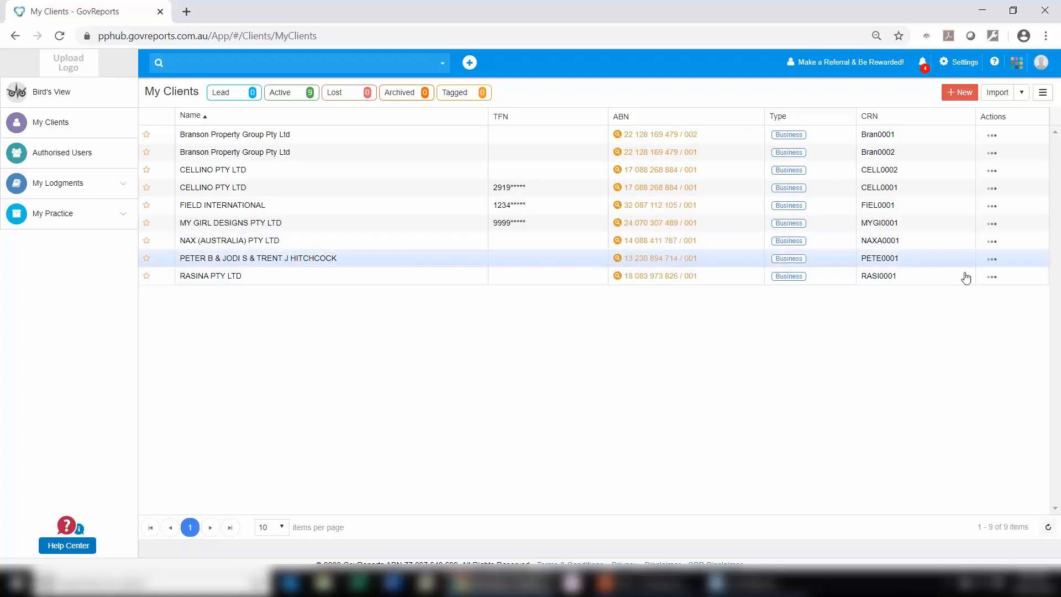
# Step: Open a new STP - Payroll Events form for the client RASINA PTY LTD
pyautogui.click(995, 278)
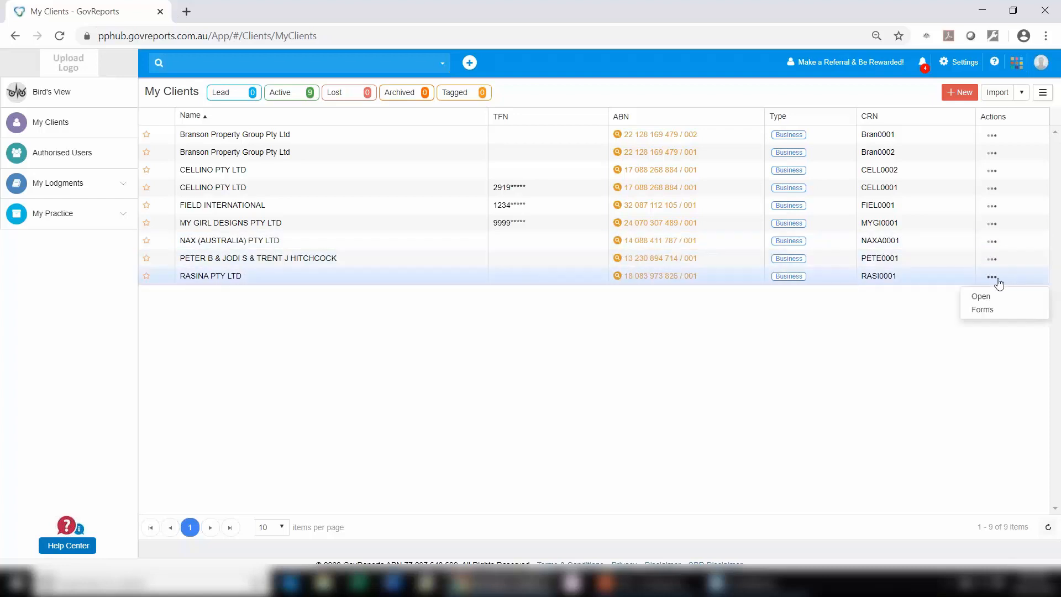
pyautogui.click(987, 318)
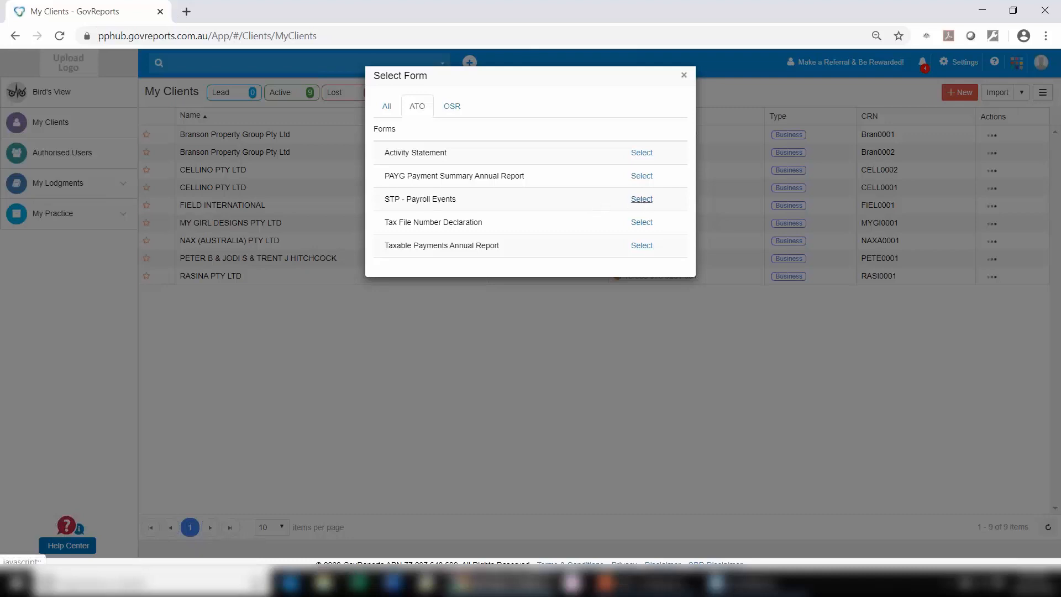
pyautogui.click(641, 200)
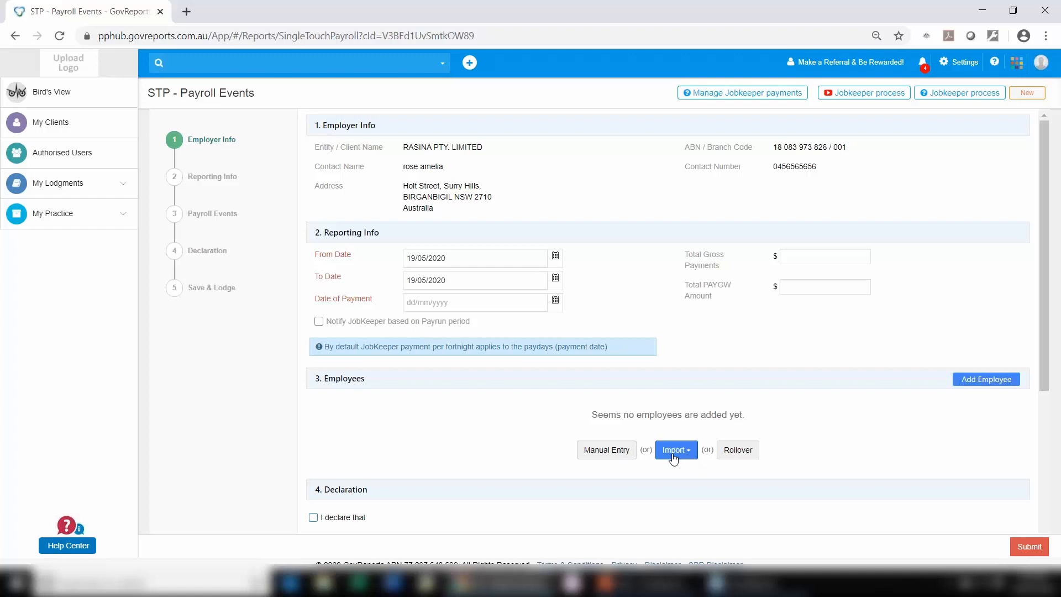
# Step: Roll over the 01/01/2020 - 31/03/2020 payroll report to the STP period 01/04/2020 to 30/06/2020
pyautogui.click(738, 451)
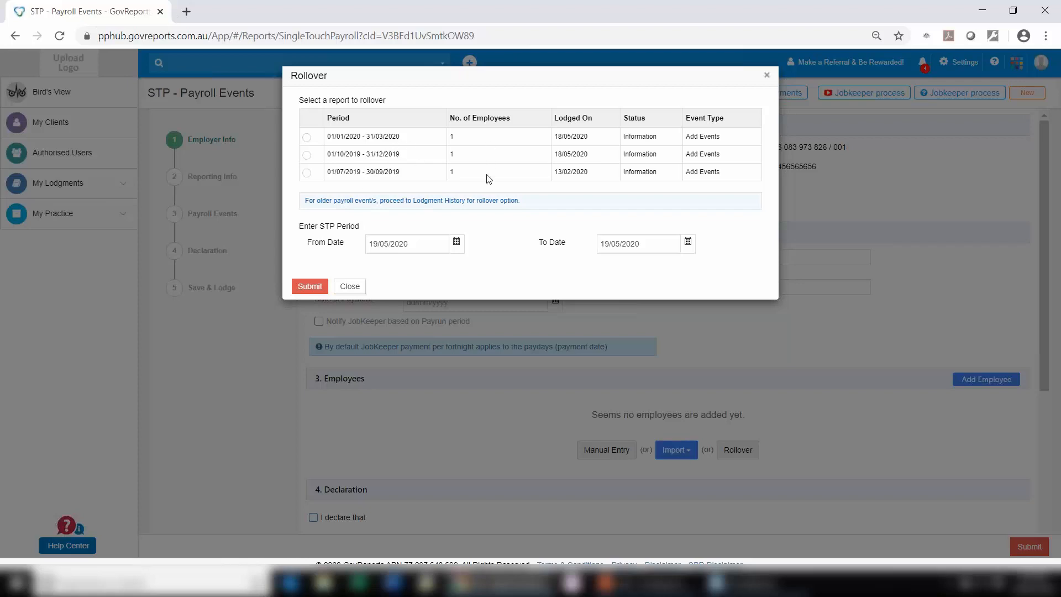
pyautogui.click(307, 138)
pyautogui.moveTo(429, 244); pyautogui.dragTo(138, 202)
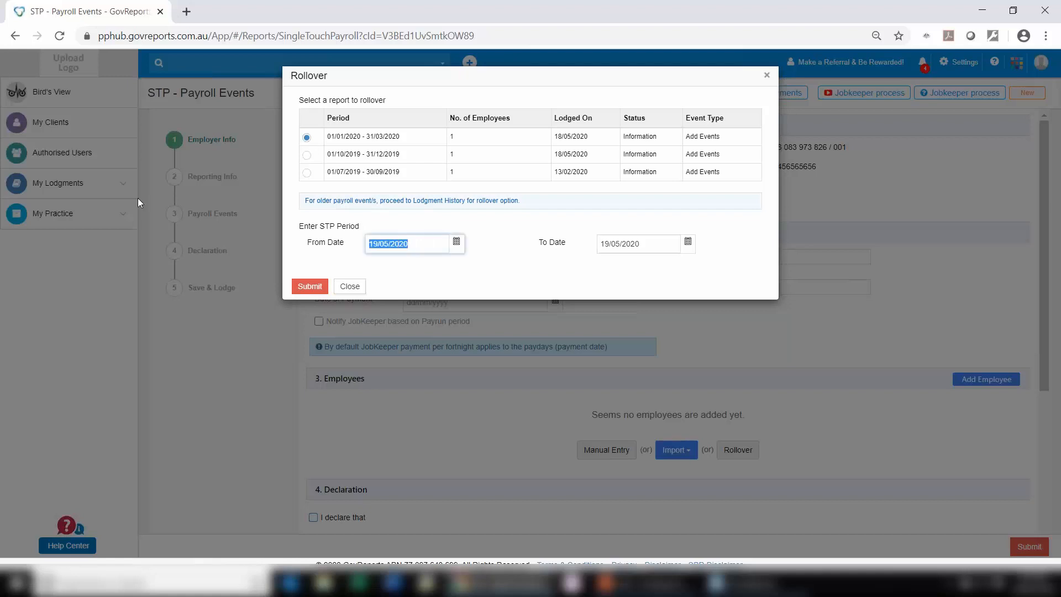
pyautogui.write('01/04/2020')
pyautogui.press('Tab')
pyautogui.write('30/0')
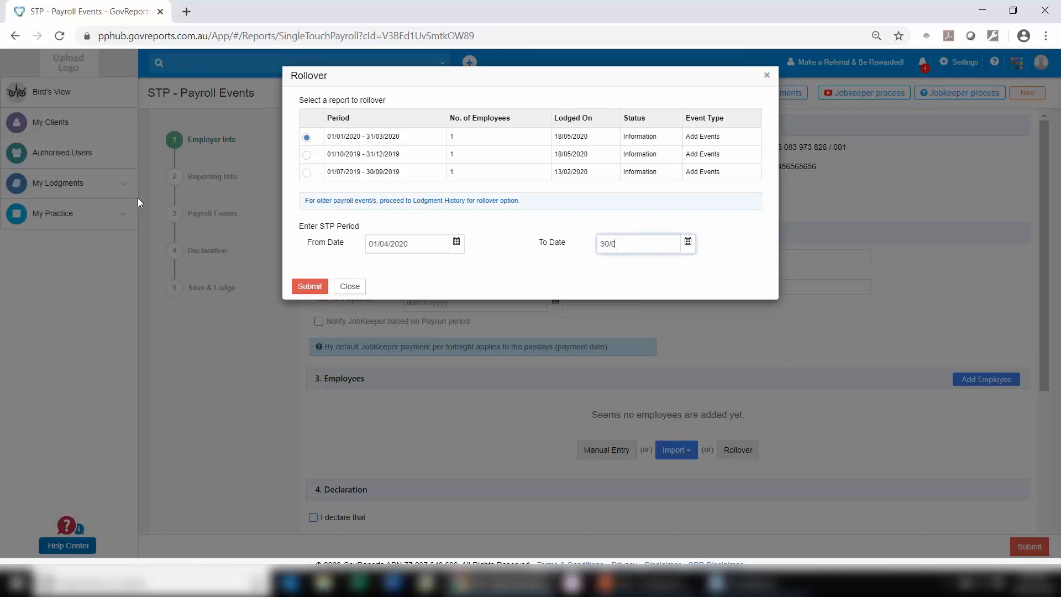
pyautogui.write('6/2020')
pyautogui.press('Return')
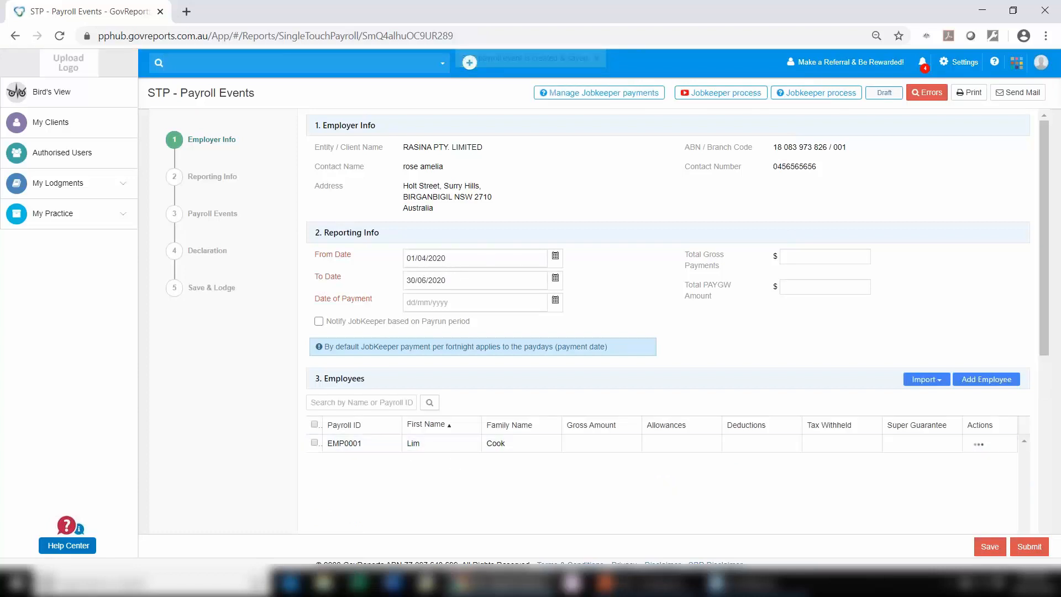
# Step: Set the date of payment to 30/06/2020, total gross payments to 10,000 and total PAYGW amount to 2,201
pyautogui.click(428, 303)
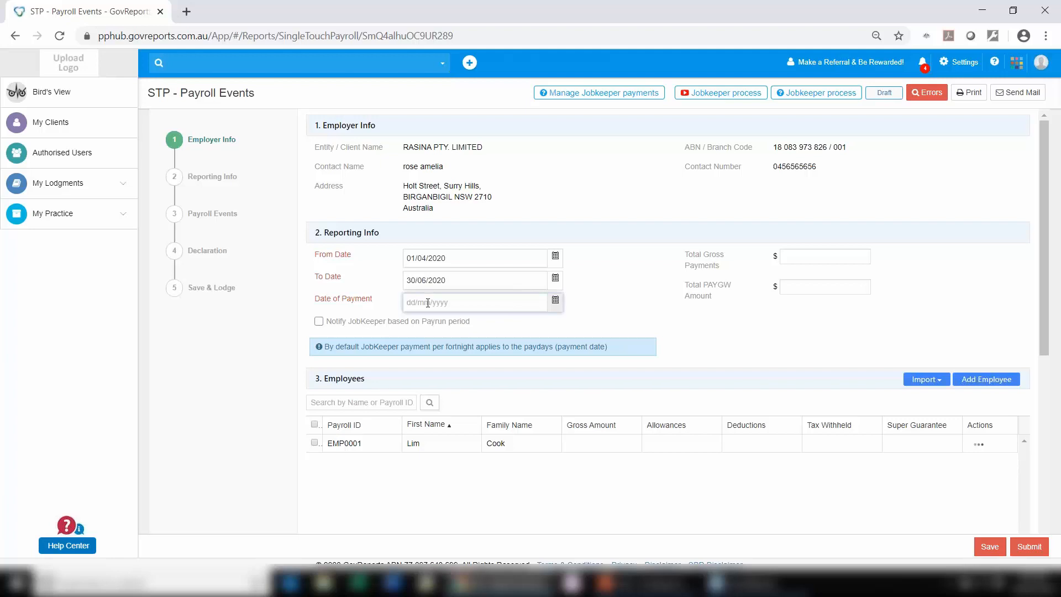
pyautogui.write('30/06/2020')
pyautogui.click(813, 255)
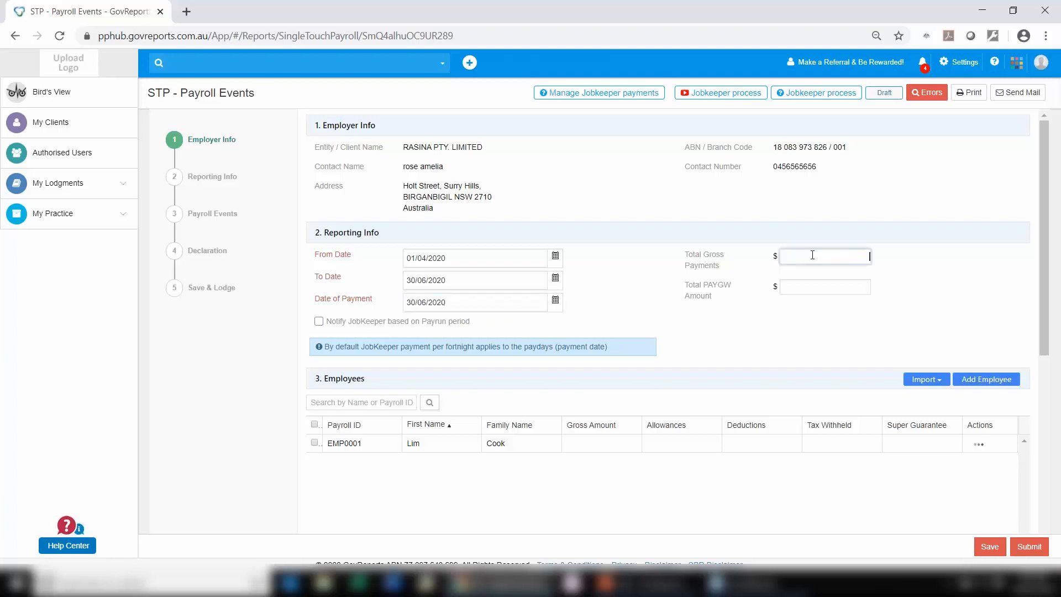
pyautogui.write('10000')
pyautogui.click(841, 291)
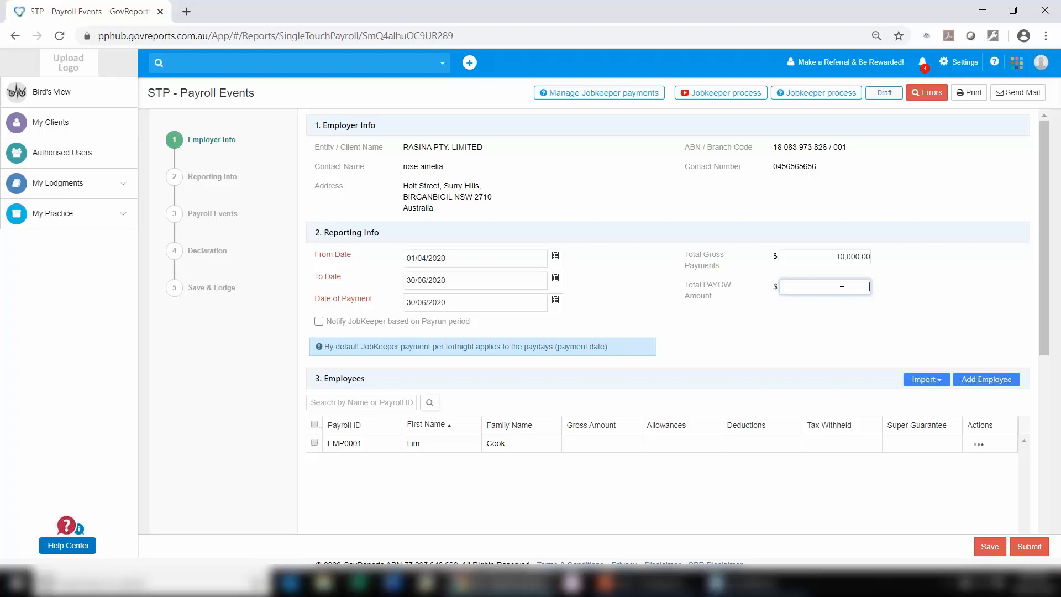
pyautogui.write('2201')
# Step: Edit employee EMP0001: mark the final event indicator, with year-to-date gross payments of 40,000 and total tax withheld of 8,805
pyautogui.click(979, 447)
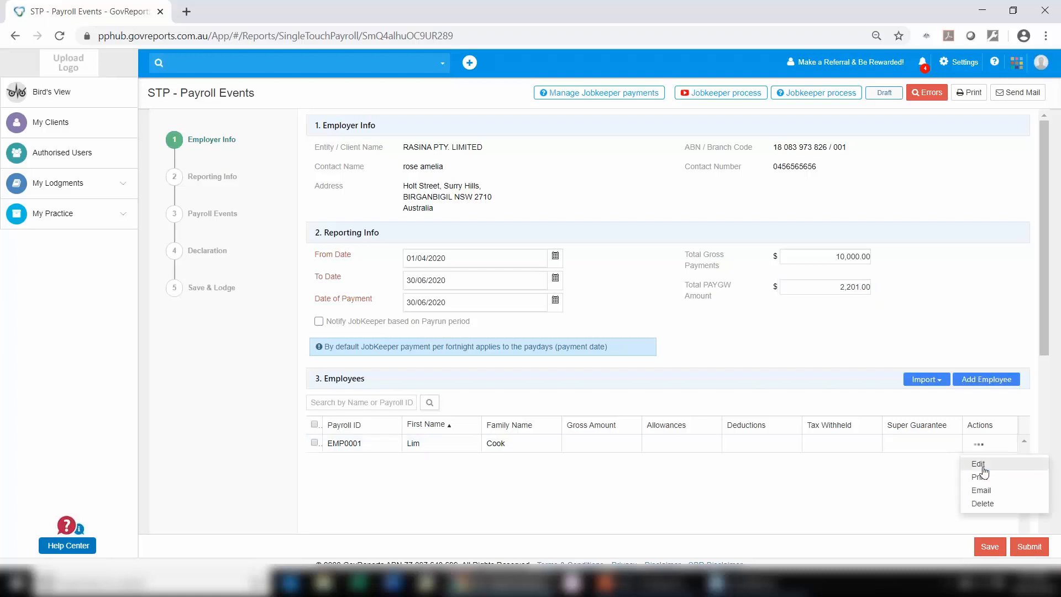
pyautogui.click(978, 464)
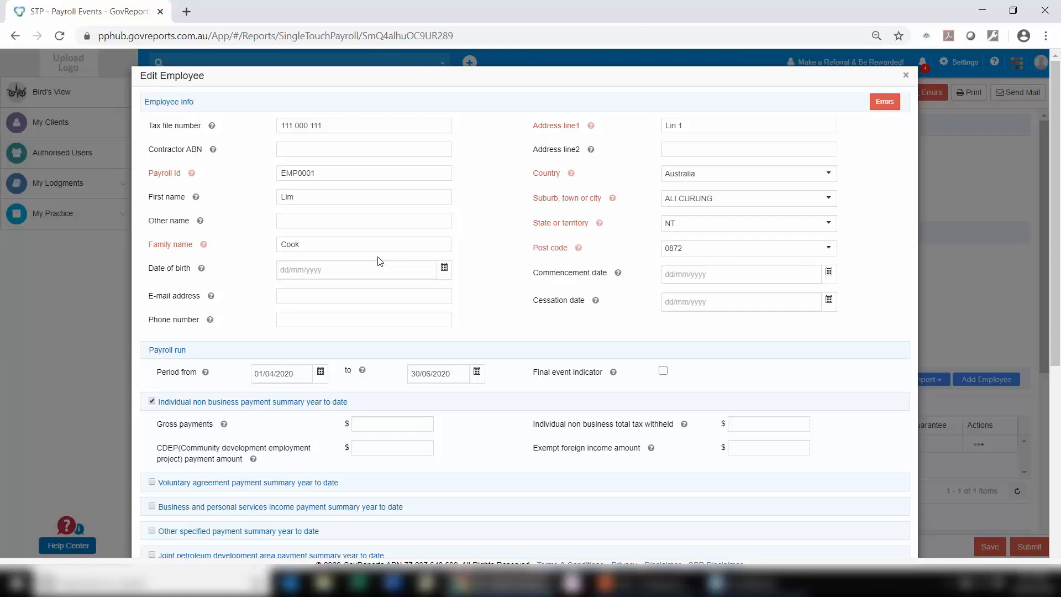
pyautogui.scroll(-4, 380, 261)
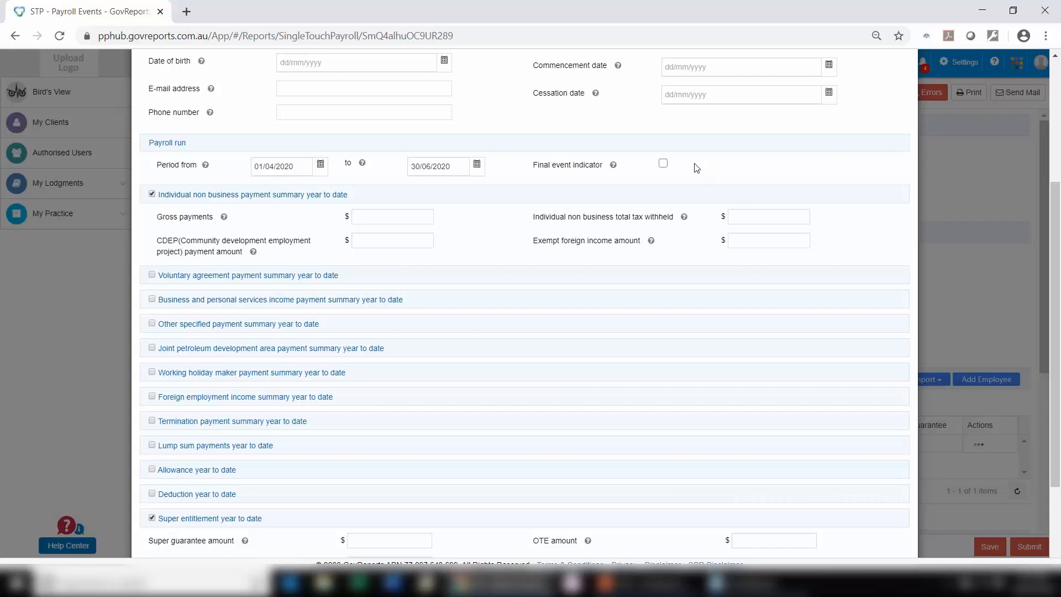
pyautogui.click(664, 164)
pyautogui.click(408, 215)
pyautogui.write('40000')
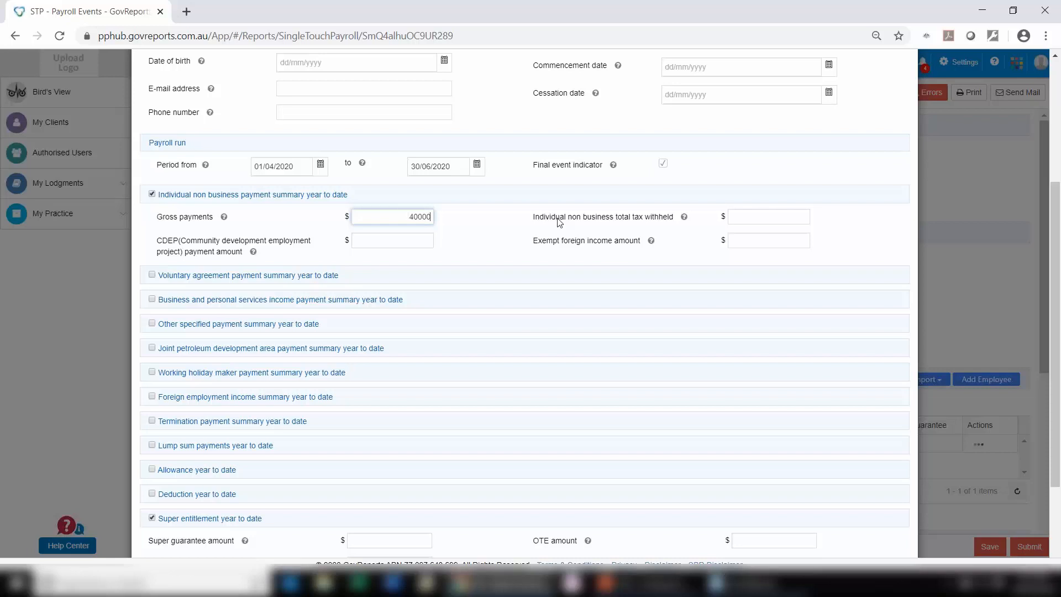
pyautogui.click(797, 218)
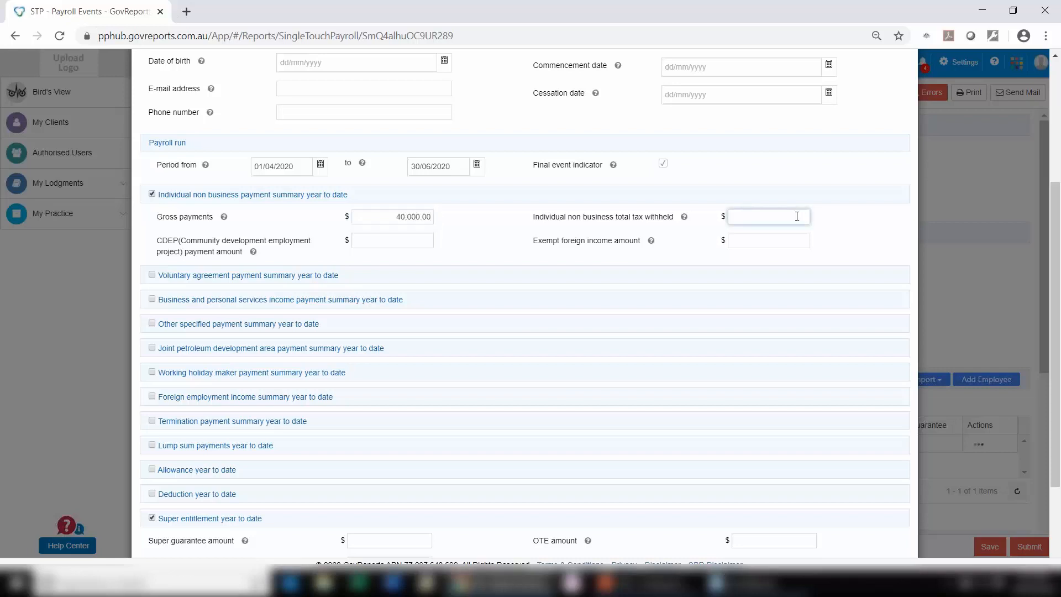
pyautogui.write('8805')
# Step: Enter a super guarantee amount of 3,800 for the employee and save the changes
pyautogui.scroll(-3, 281, 318)
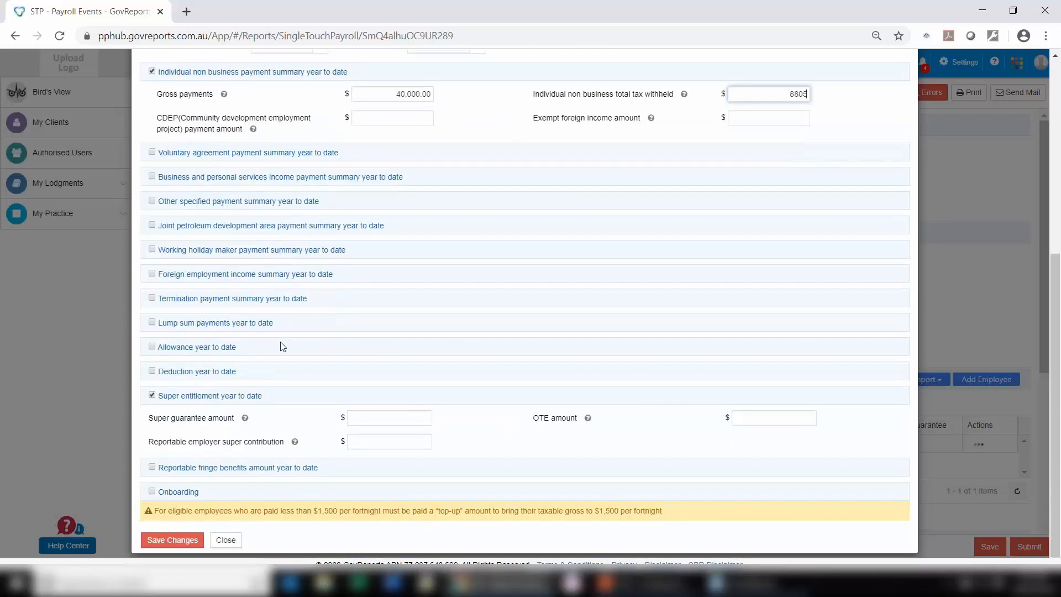
pyautogui.click(360, 421)
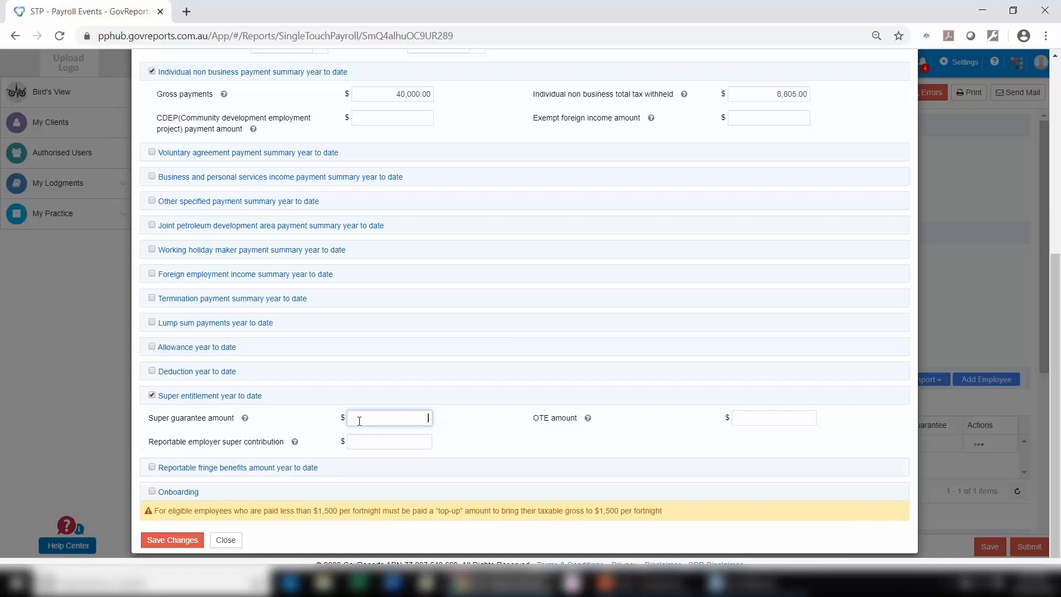
pyautogui.write('3800')
pyautogui.scroll(5, 550, 409)
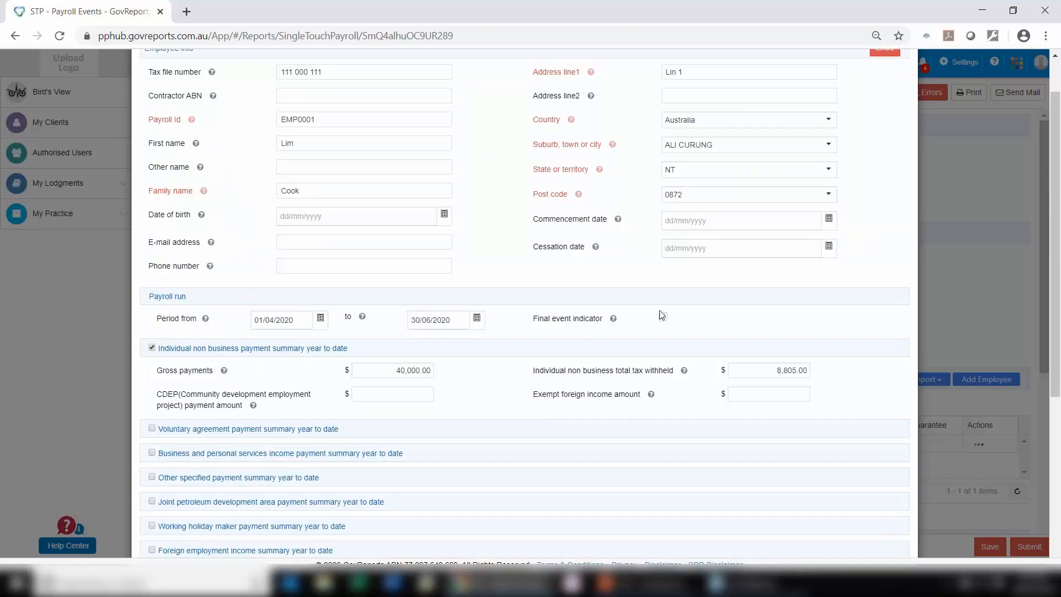
pyautogui.scroll(-5, 659, 311)
pyautogui.click(188, 535)
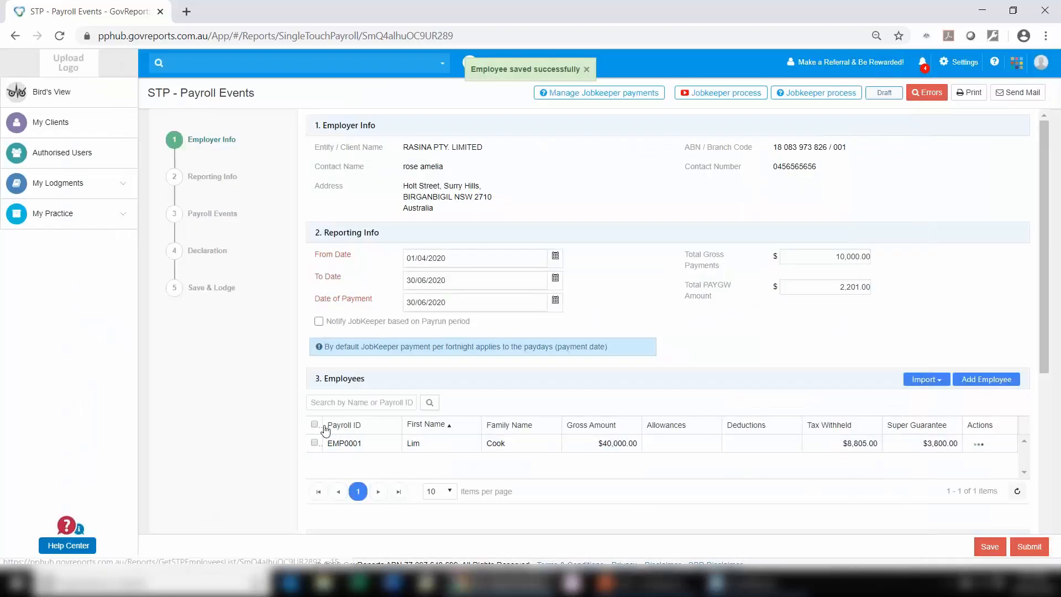
# Step: With all employees selected, accept the declaration and submit the payroll event with the lodgment type Lodge
pyautogui.click(315, 424)
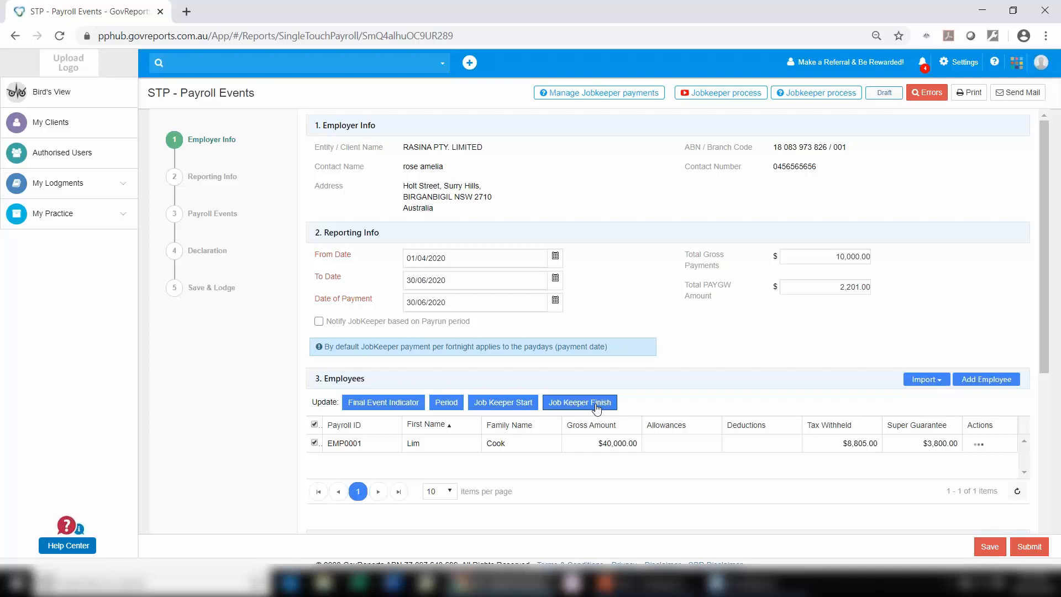
pyautogui.scroll(-5, 603, 436)
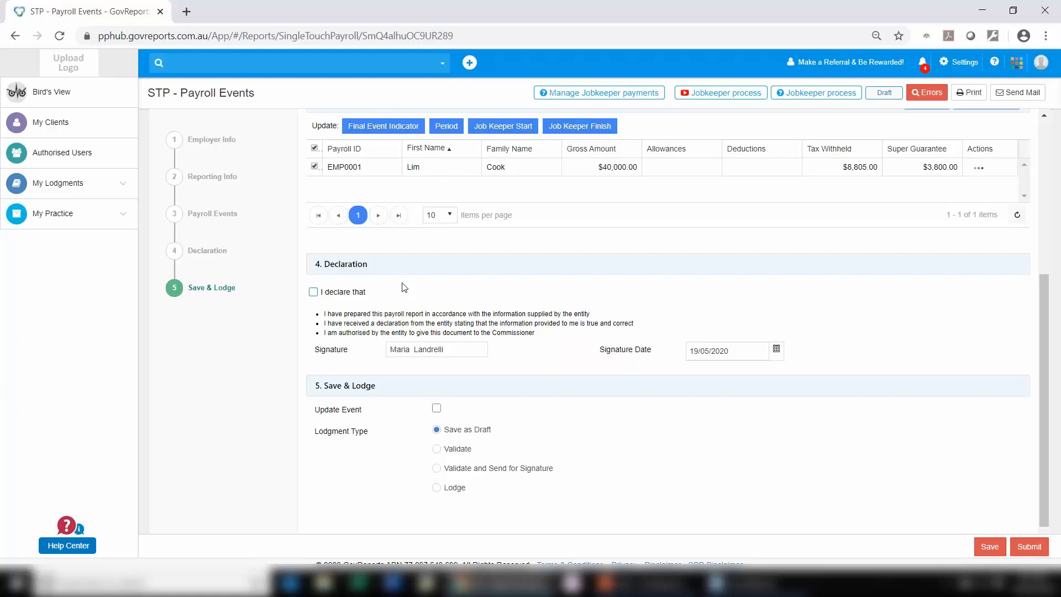
pyautogui.click(313, 292)
pyautogui.scroll(-1, 742, 357)
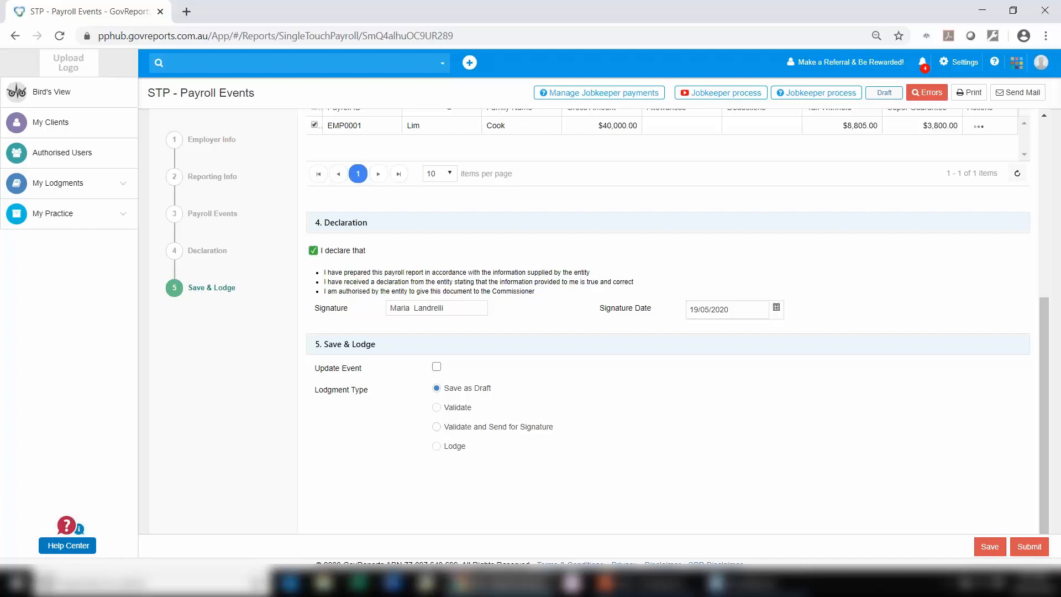
pyautogui.click(437, 446)
pyautogui.click(1021, 548)
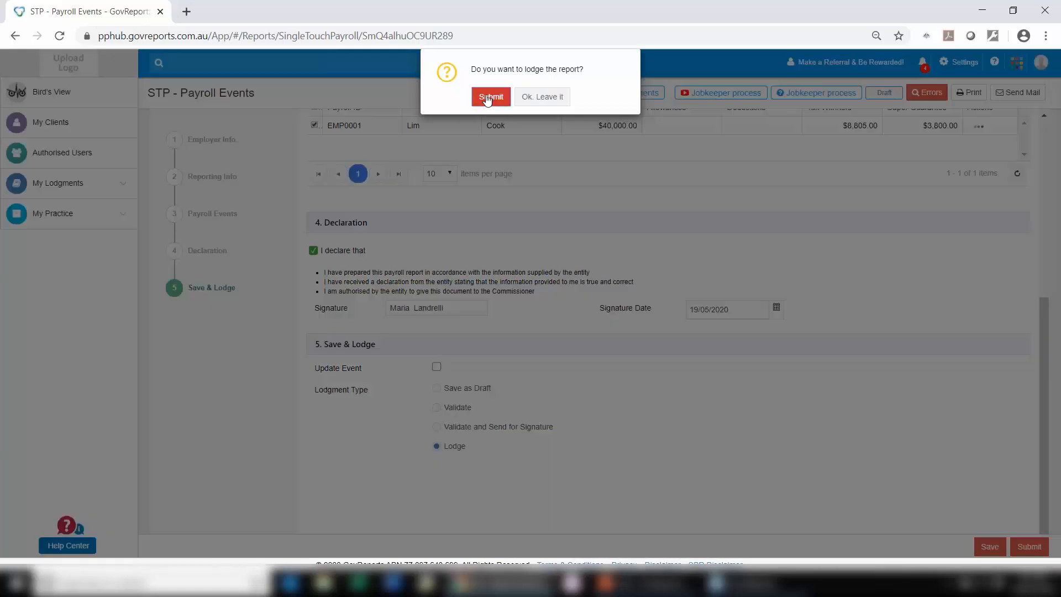
pyautogui.click(493, 97)
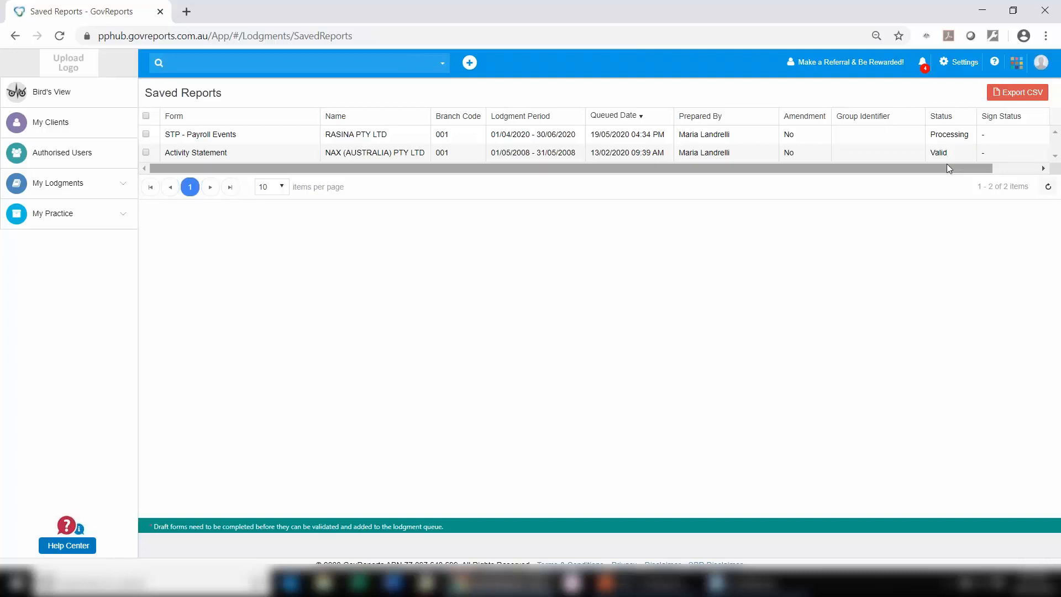
# Step: Switch to the Interactive Accounts Manager (IAM) and open the business CELLINO PTY LTD for 2019 - 2020
pyautogui.click(1017, 64)
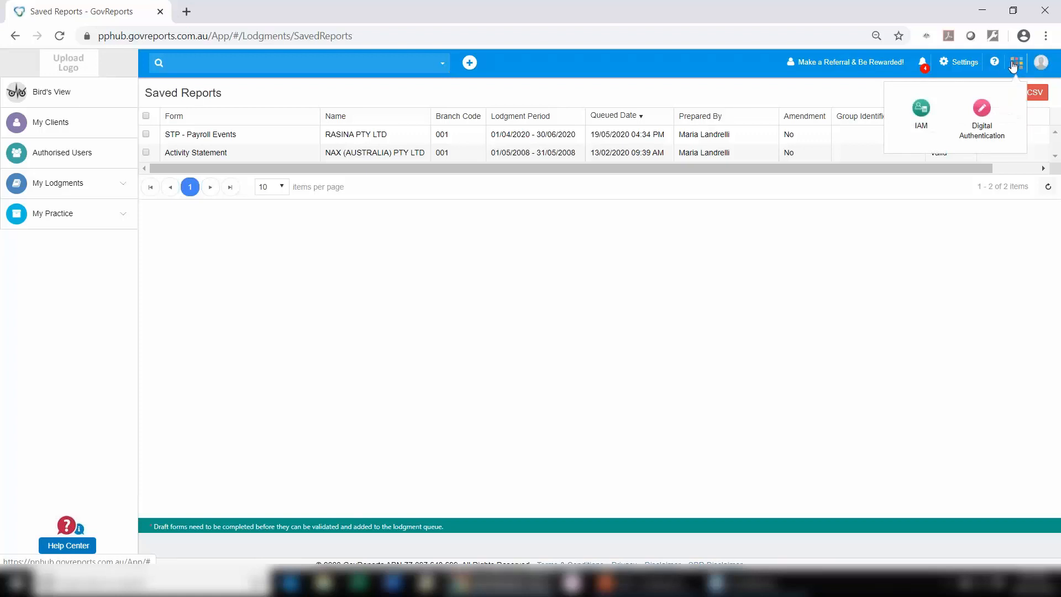
pyautogui.click(927, 117)
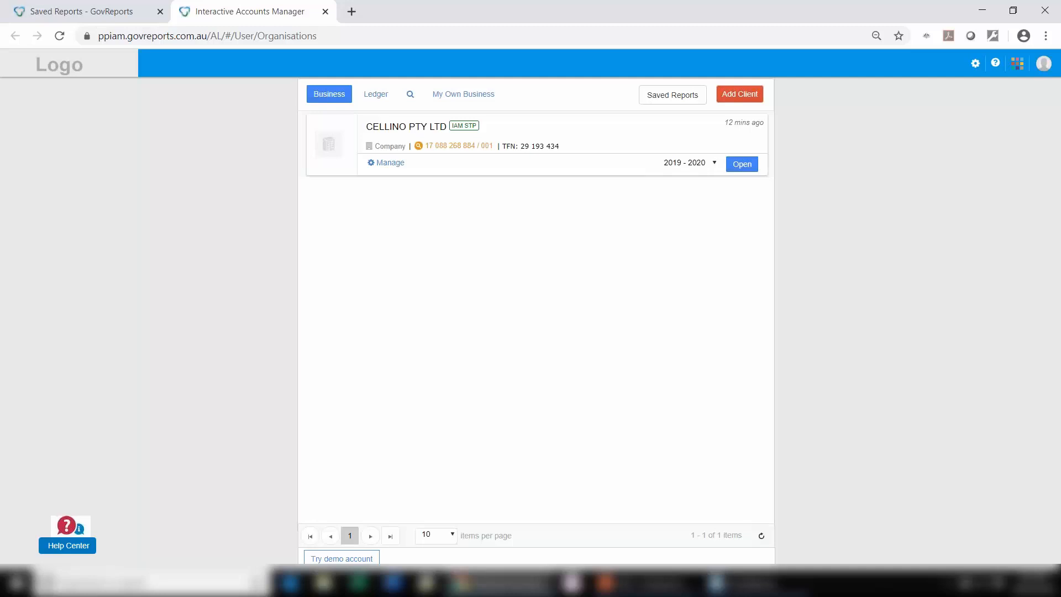
pyautogui.click(742, 166)
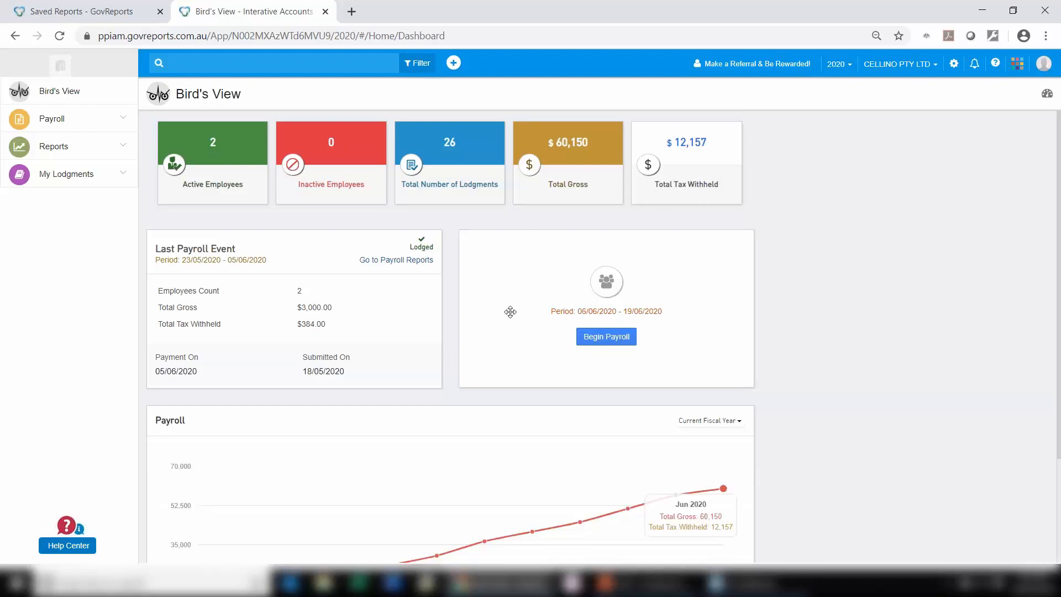
# Step: Open the list of pay runs among the business's payroll events
pyautogui.click(67, 125)
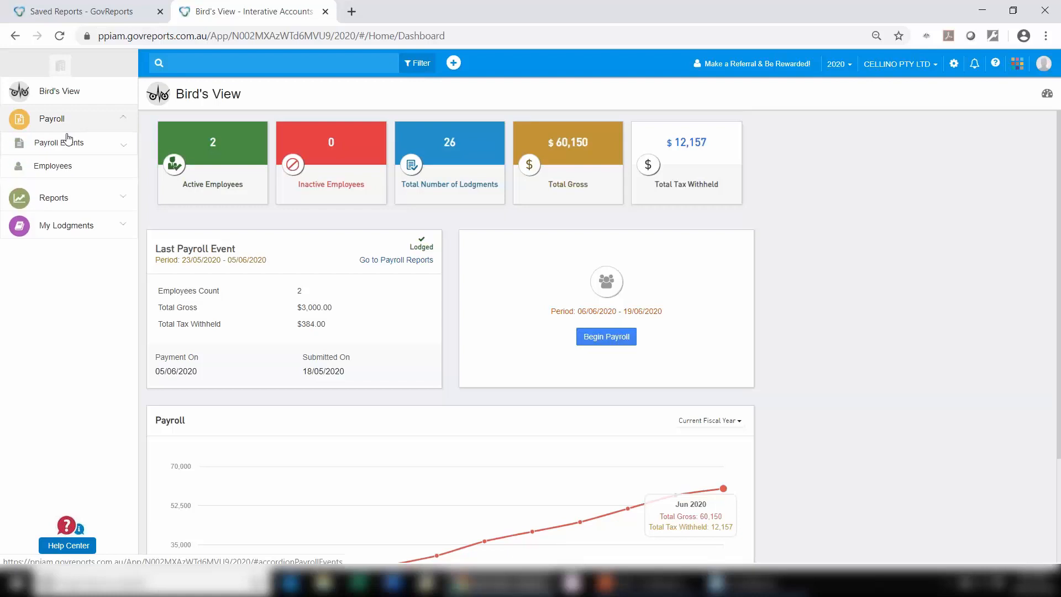
pyautogui.click(69, 146)
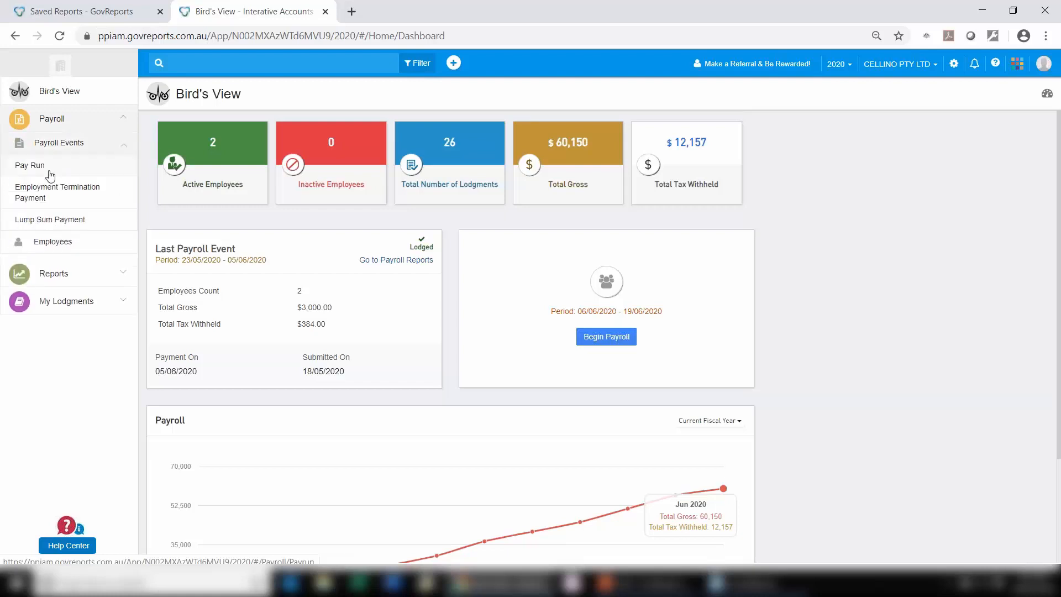
pyautogui.click(51, 167)
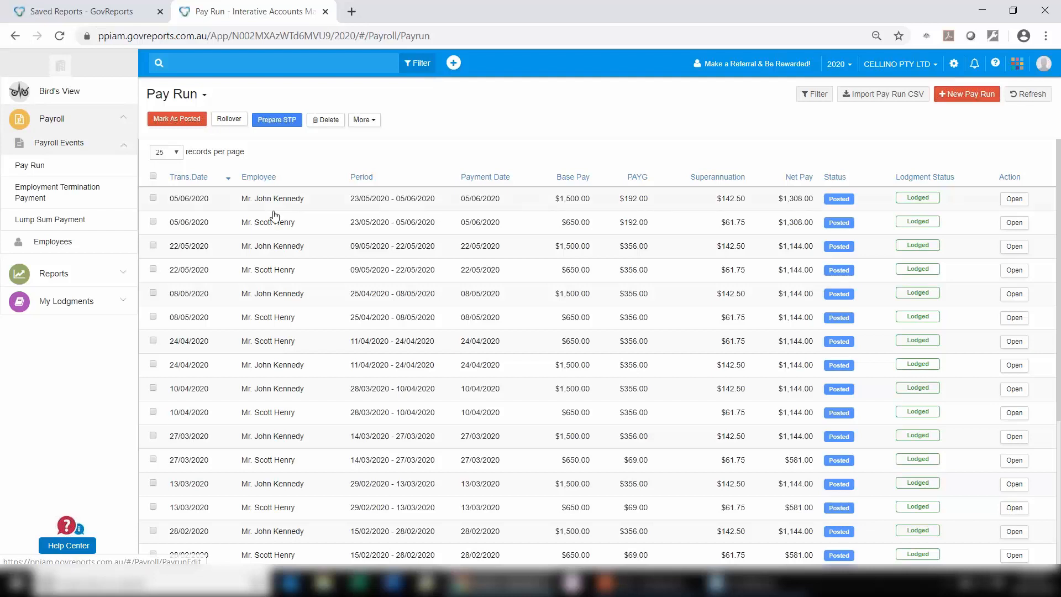
# Step: Roll over both 05/06/2020 pay runs to the pay period 06/06/2020 to 19/06/2020, with transaction and payment dates of 19/06/2020
pyautogui.click(154, 198)
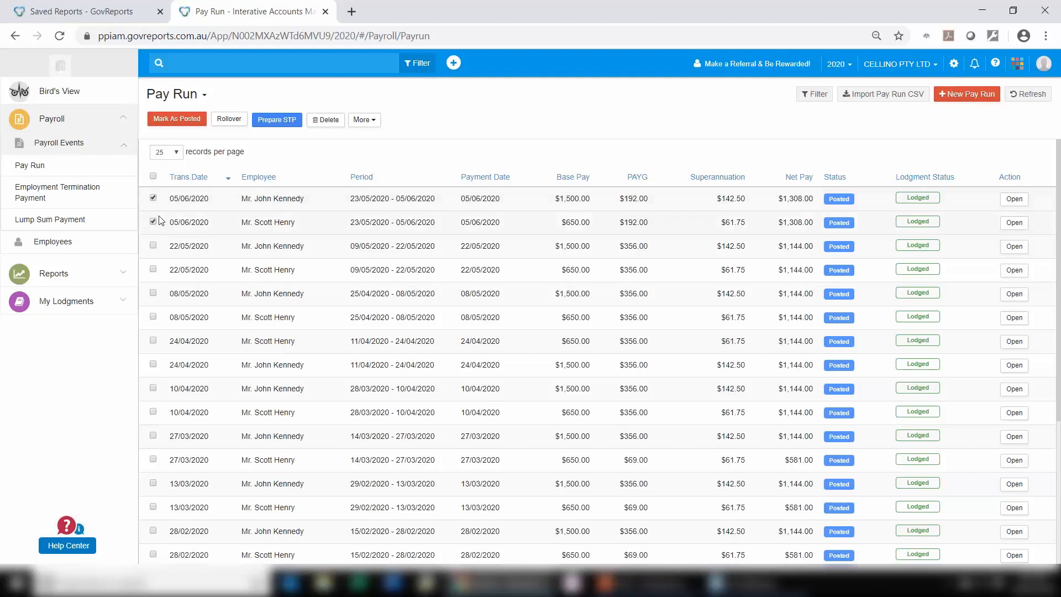
pyautogui.click(229, 119)
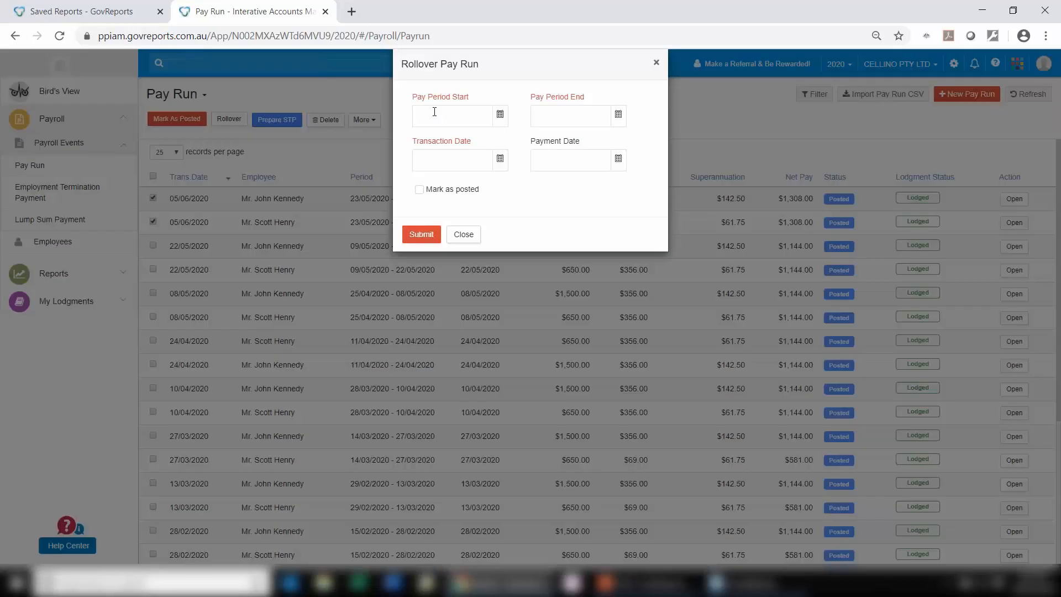
pyautogui.write('06/06/20')
pyautogui.write('20')
pyautogui.write('19/06/2')
pyautogui.write('020')
pyautogui.write('19/06/202')
pyautogui.write('0')
pyautogui.press('Tab')
pyautogui.write('19/06')
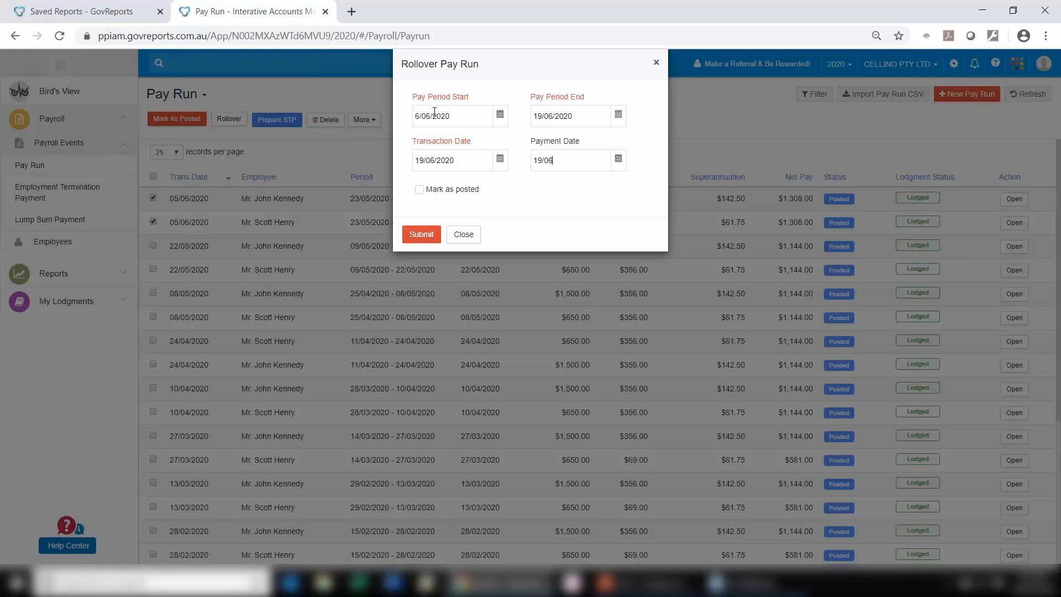
pyautogui.write('/2020')
pyautogui.click(435, 237)
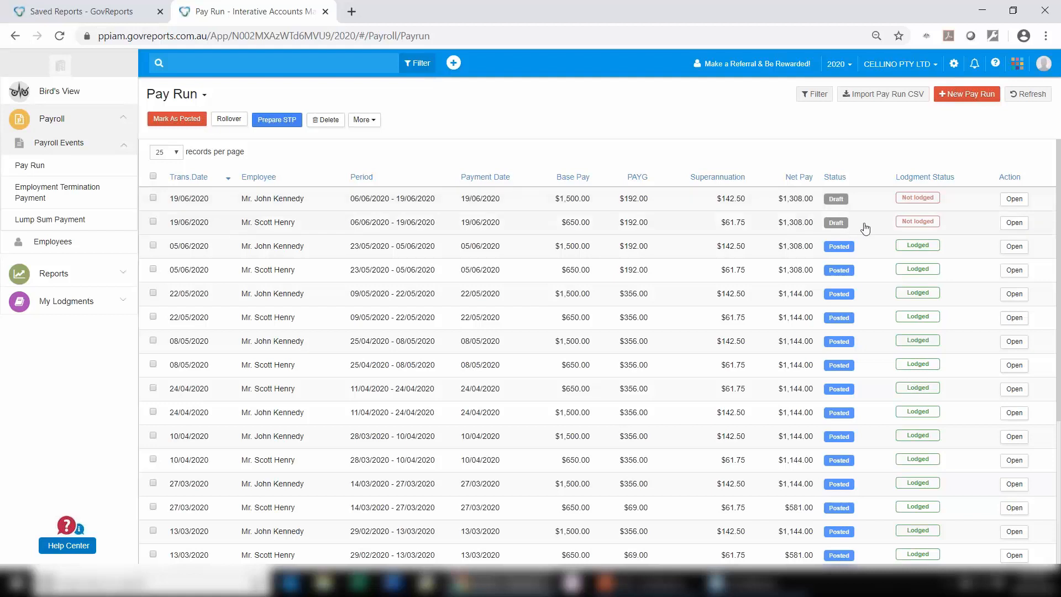
# Step: Clear the final event indicator on the 19/06/2020 draft pay run with $1,500 base pay and save the changes
pyautogui.click(424, 207)
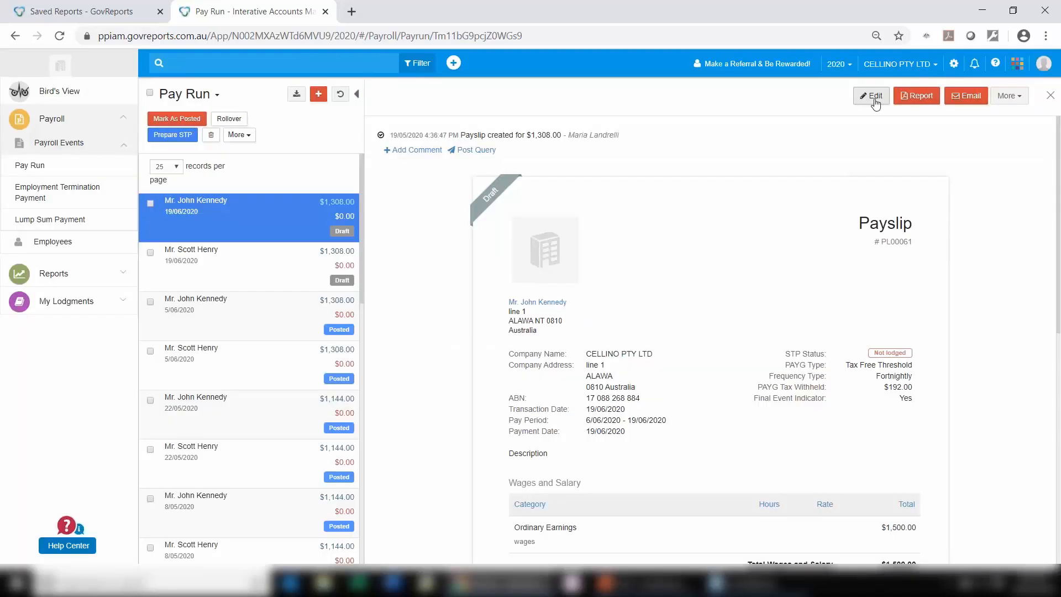
pyautogui.click(875, 103)
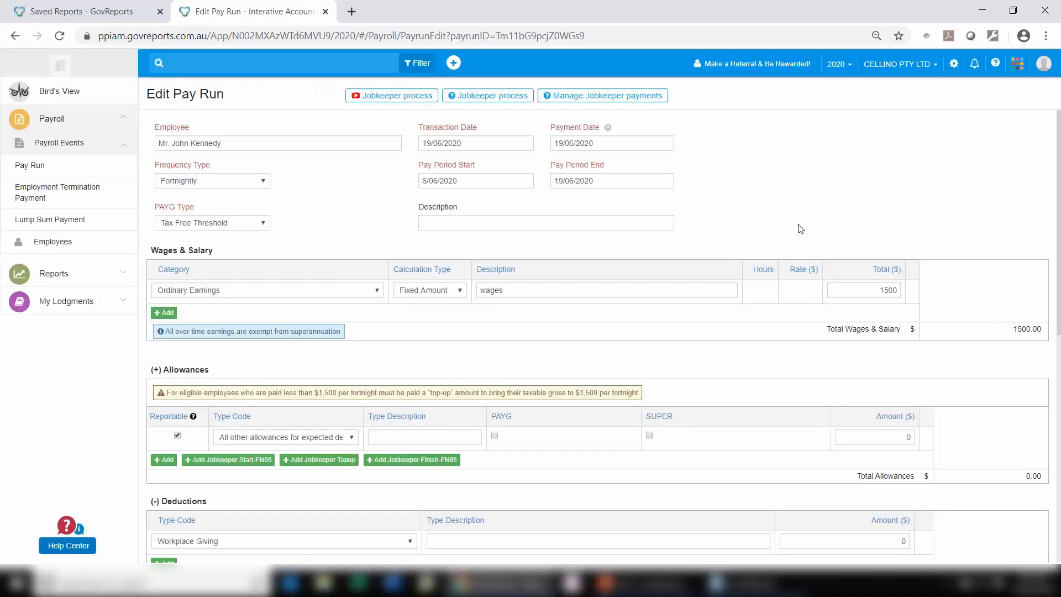
pyautogui.scroll(-1, 479, 244)
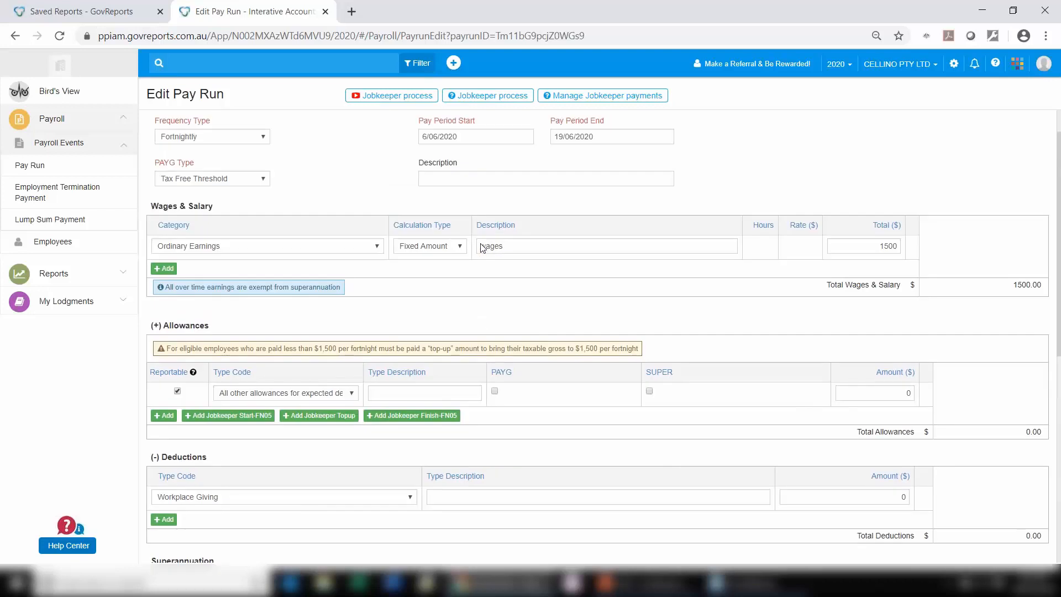
pyautogui.scroll(1, 481, 247)
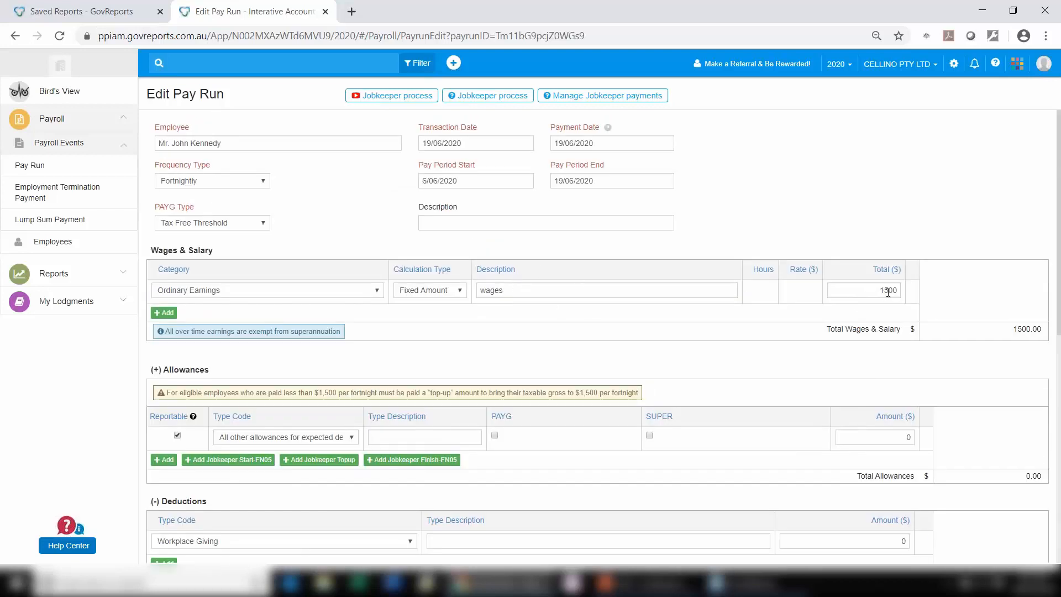
pyautogui.scroll(-3, 889, 291)
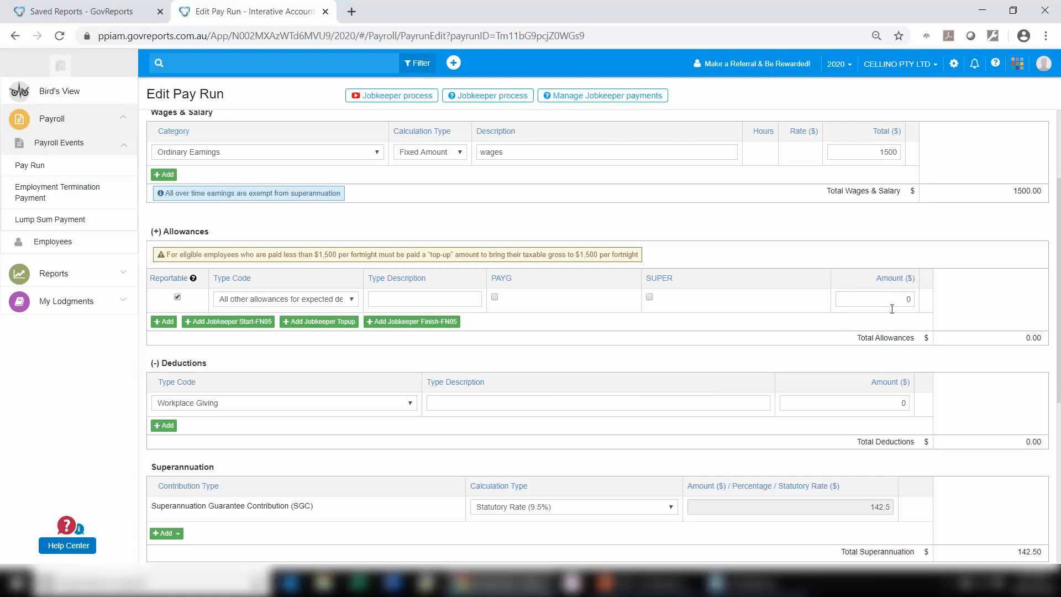
pyautogui.scroll(-3, 892, 308)
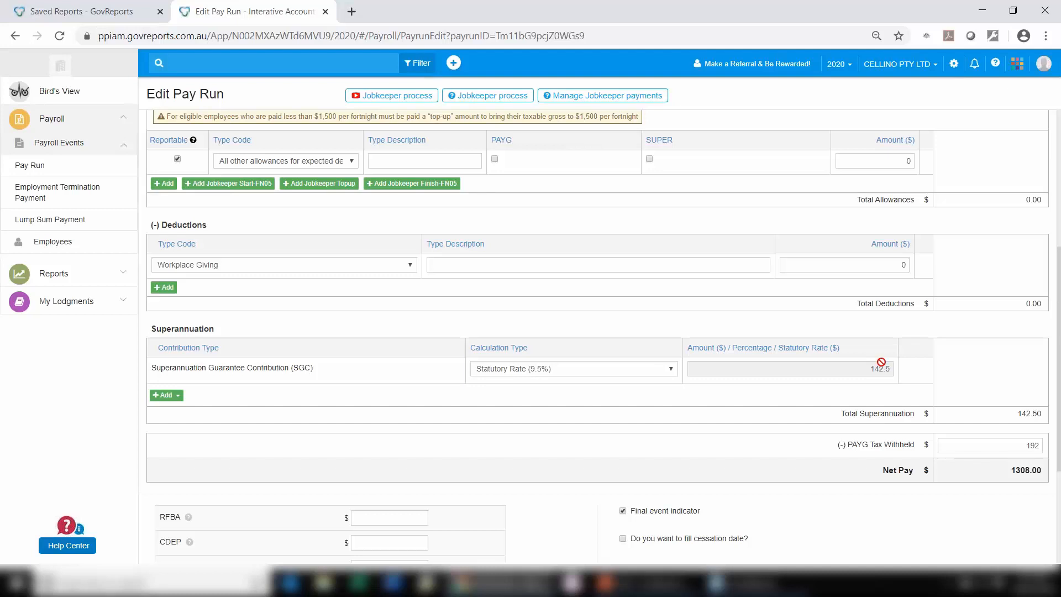
pyautogui.scroll(-3, 884, 366)
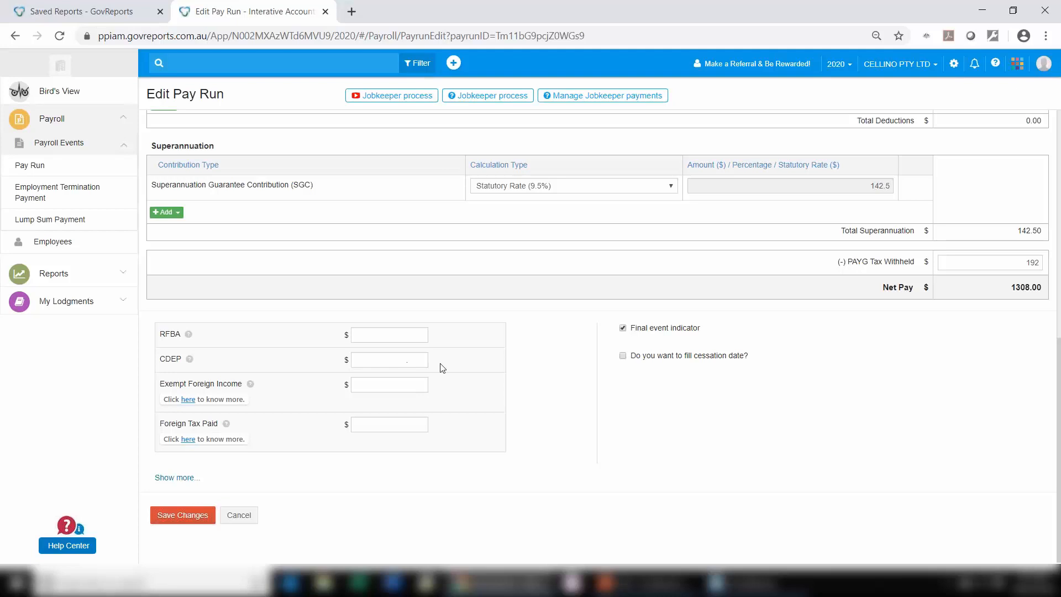
pyautogui.click(623, 329)
pyautogui.click(195, 514)
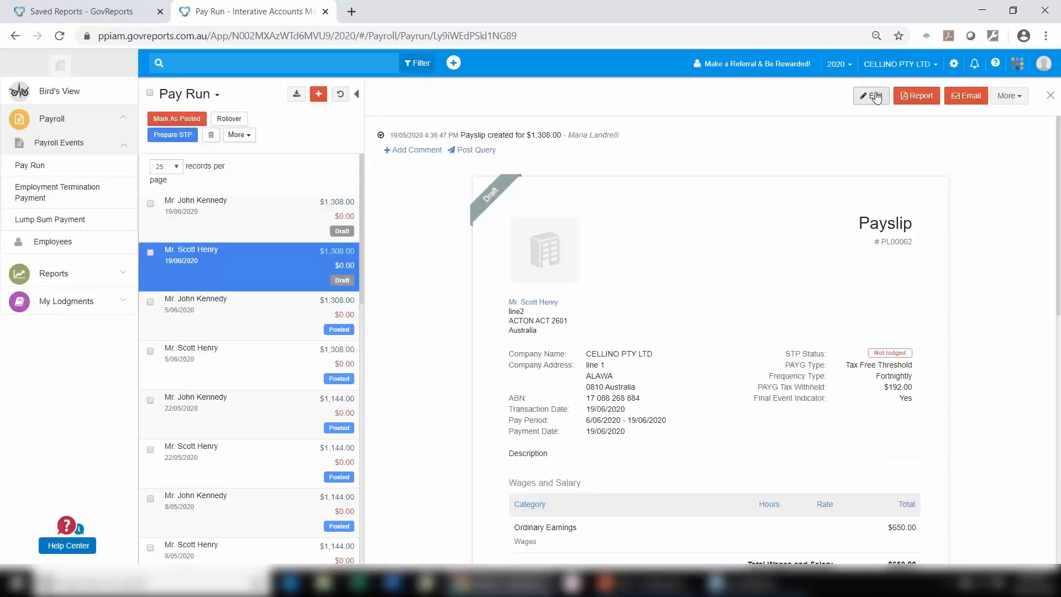
# Step: In the other 19/06/2020 draft pay run, set the ordinary earnings to $1,000 and the JOBKEEPER-TOPUP allowance to $500
pyautogui.click(872, 96)
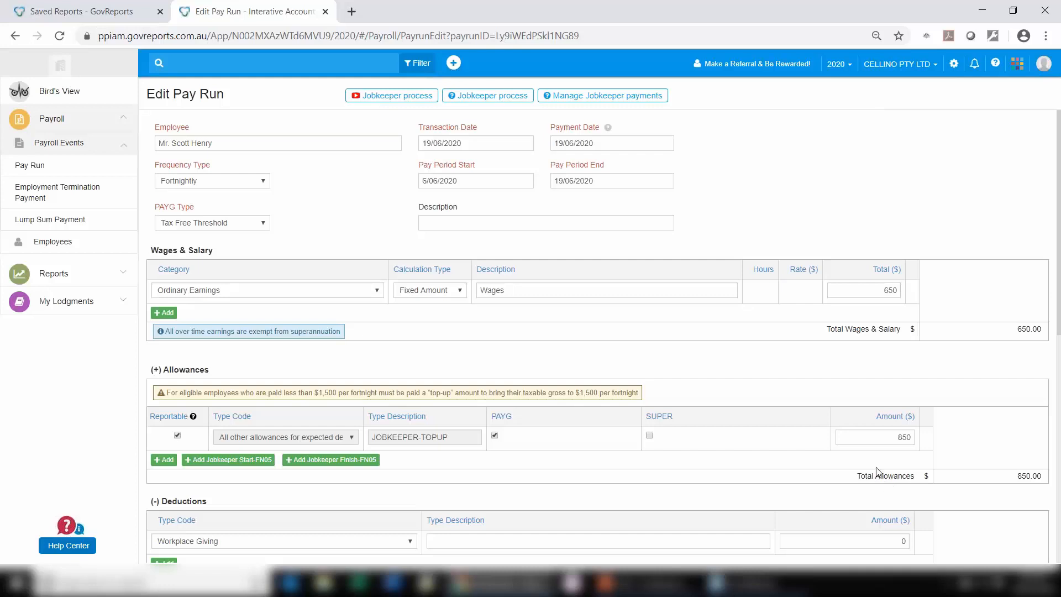
pyautogui.doubleClick(879, 291)
pyautogui.write('1000')
pyautogui.doubleClick(895, 436)
pyautogui.write('5')
# Step: Clear the final event indicator on this second pay run and save its changes
pyautogui.scroll(-6, 866, 394)
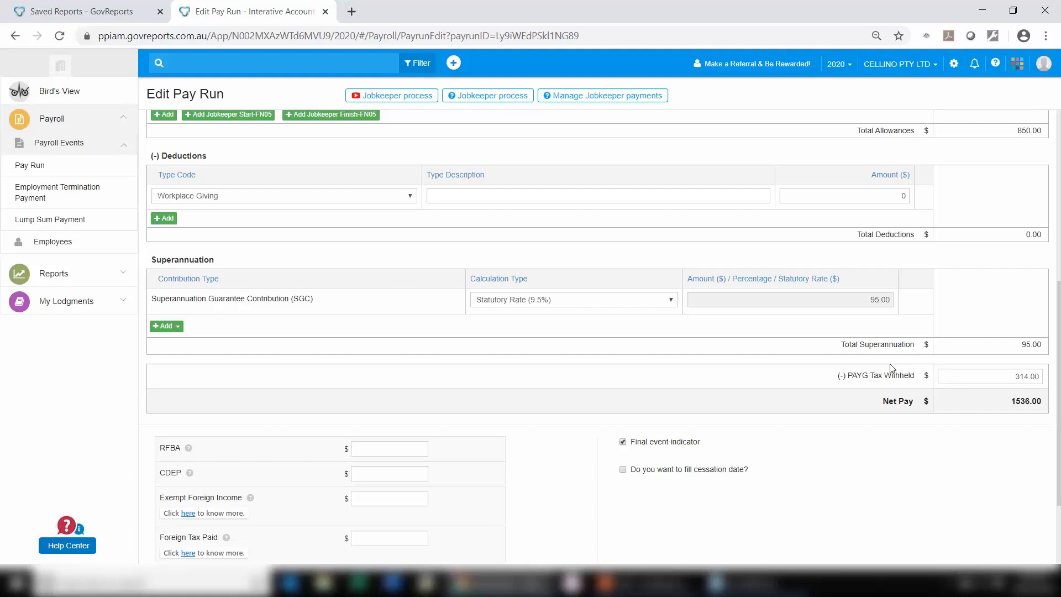
pyautogui.scroll(-2, 892, 367)
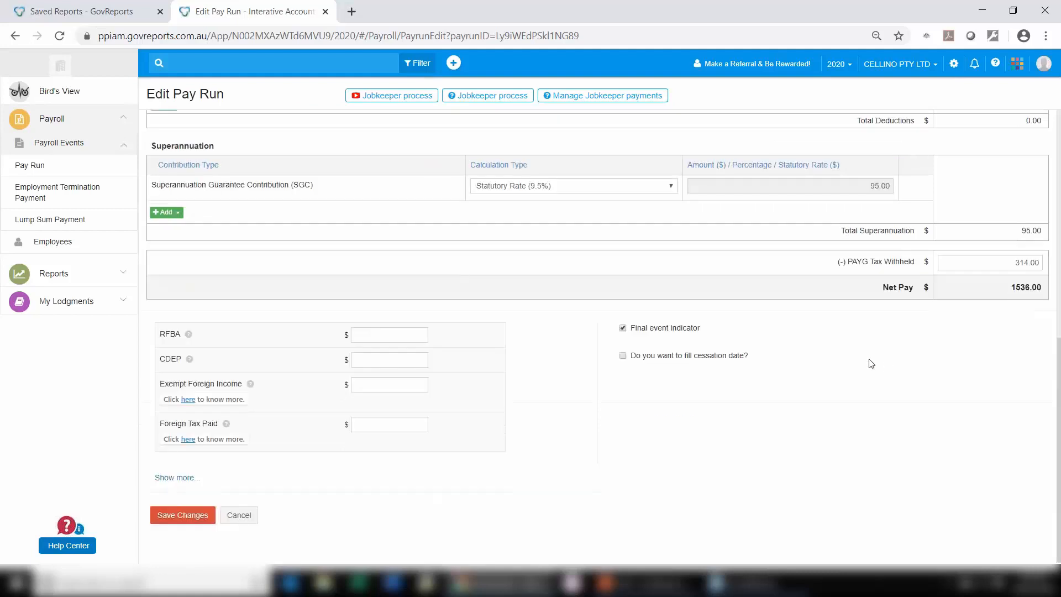
pyautogui.click(623, 329)
pyautogui.click(197, 519)
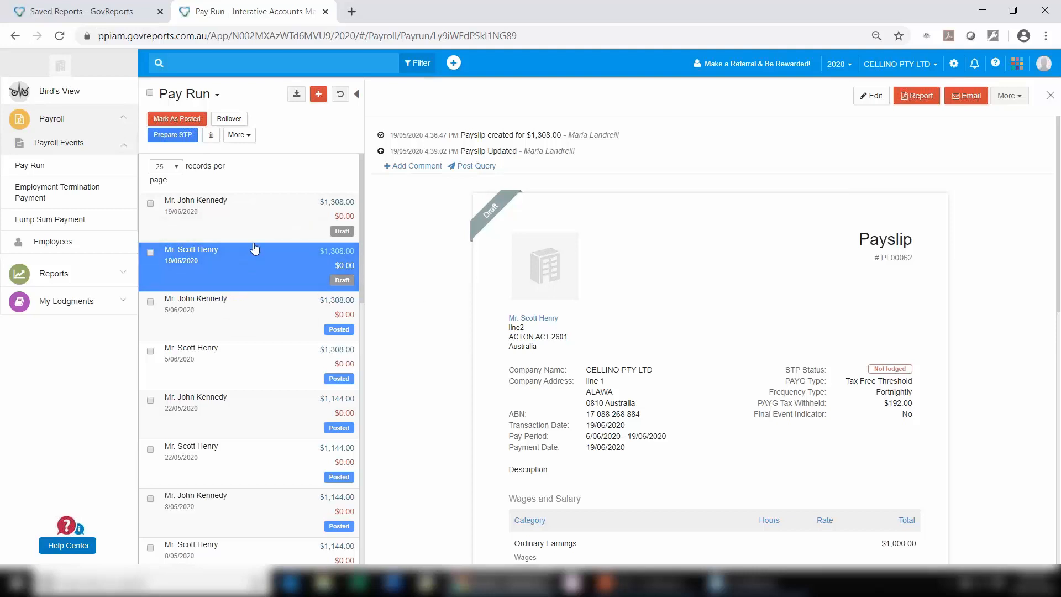
# Step: Return to the pay run list and mark both 19/06/2020 draft pay runs as posted
pyautogui.click(55, 166)
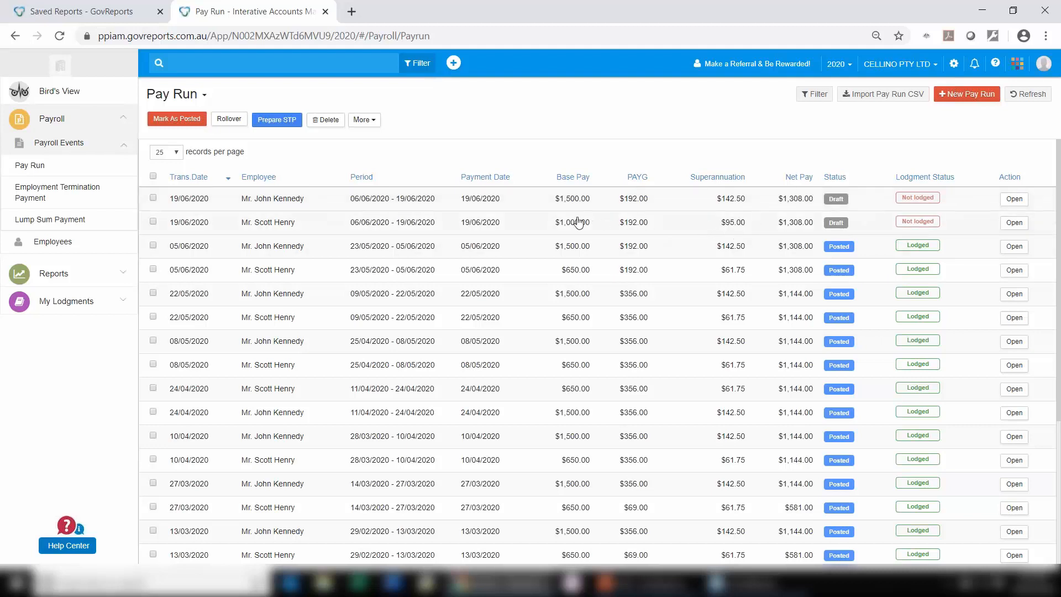
pyautogui.click(153, 198)
pyautogui.click(185, 121)
pyautogui.click(472, 107)
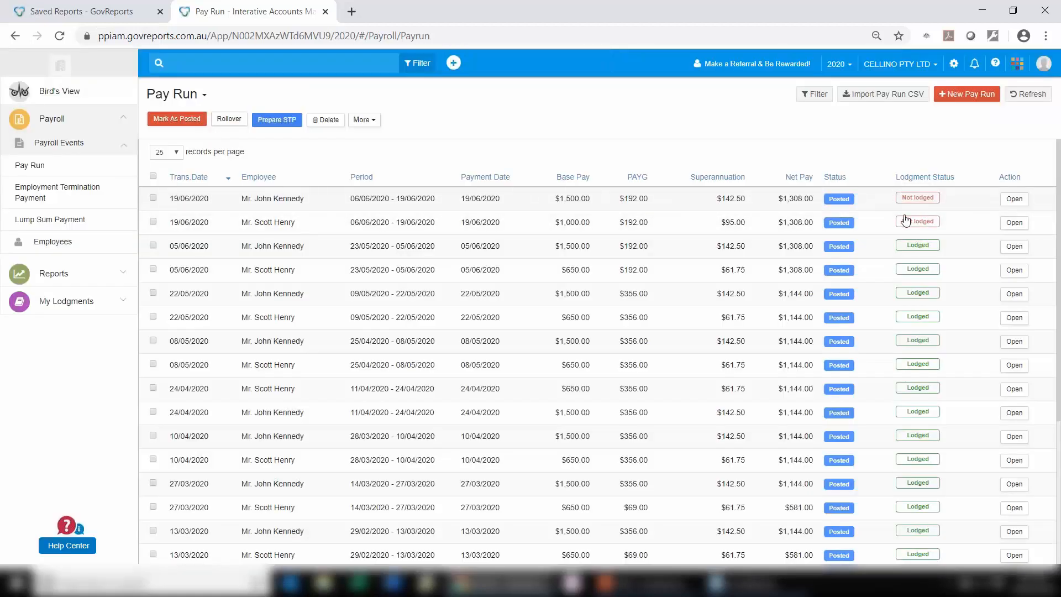
# Step: Select both posted 19/06/2020 pay runs and prepare a Single Touch Payroll event from them
pyautogui.click(278, 126)
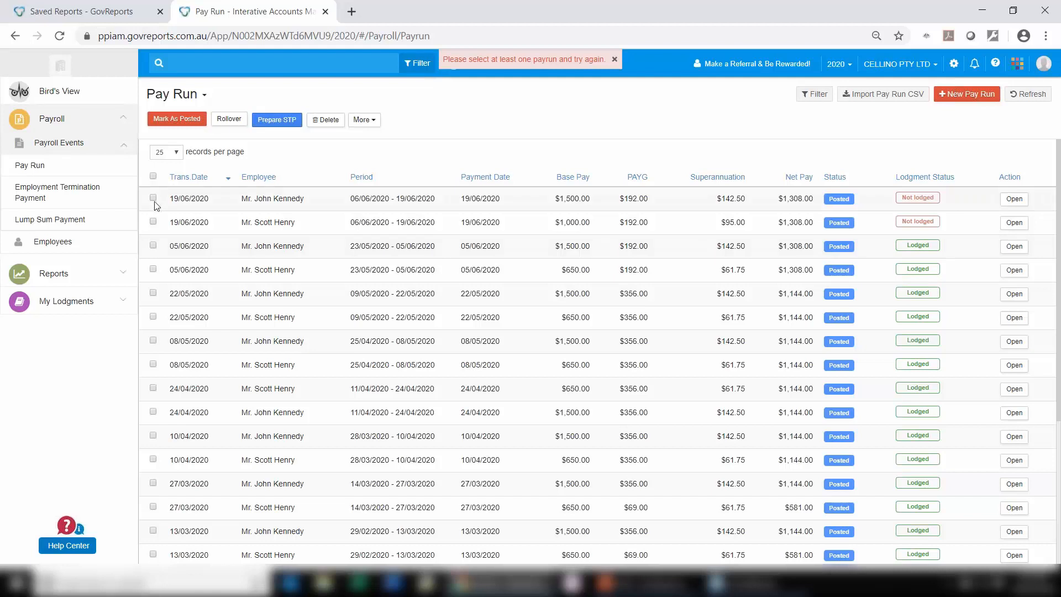
pyautogui.click(153, 221)
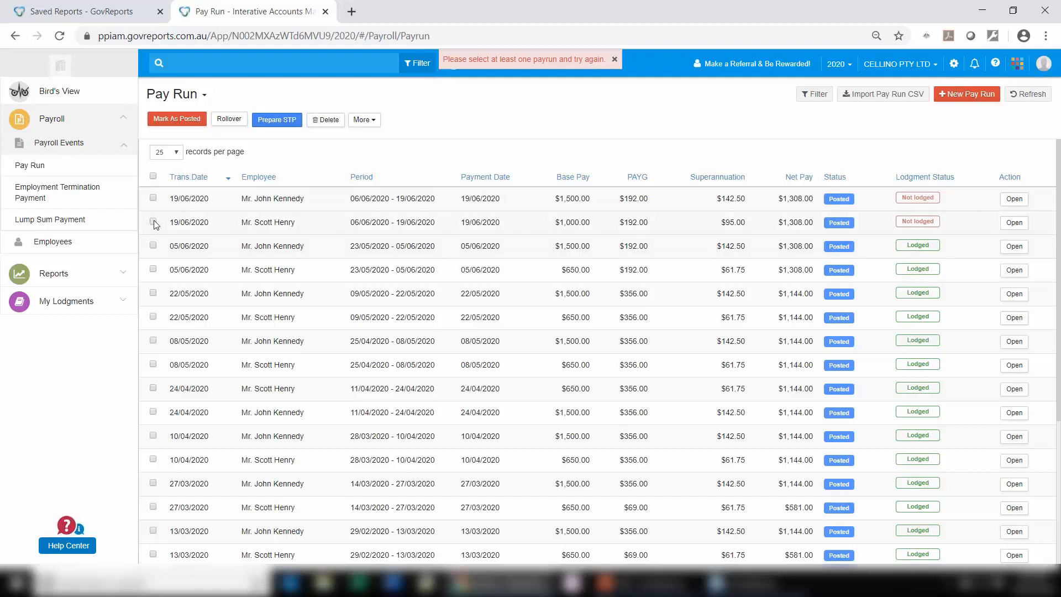
pyautogui.click(270, 121)
pyautogui.click(471, 104)
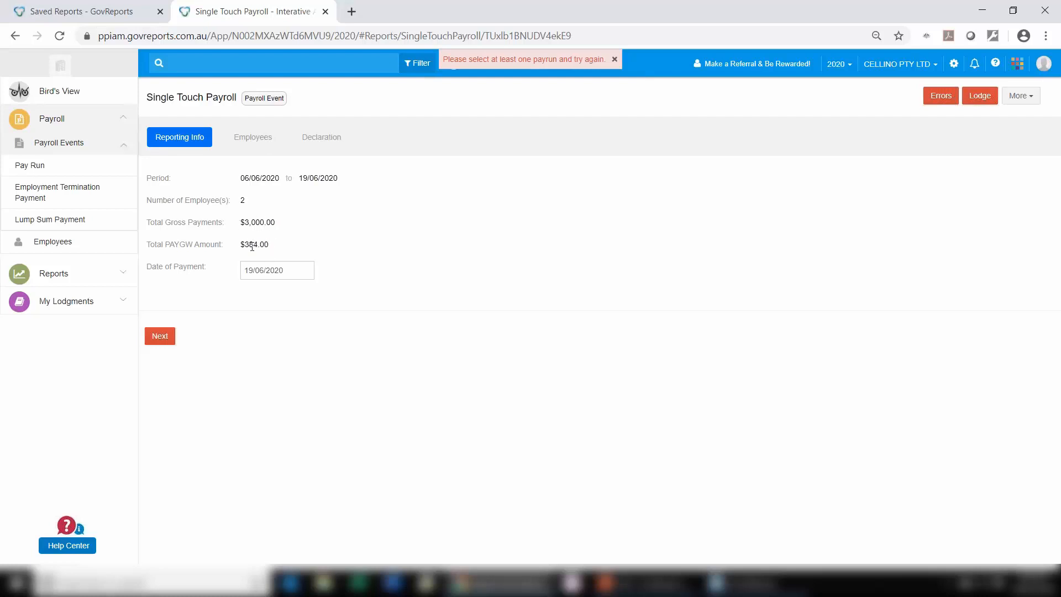
# Step: Review the event's reporting info and employees, accept the declaration and lodge it, and expand My Lodgments
pyautogui.click(163, 337)
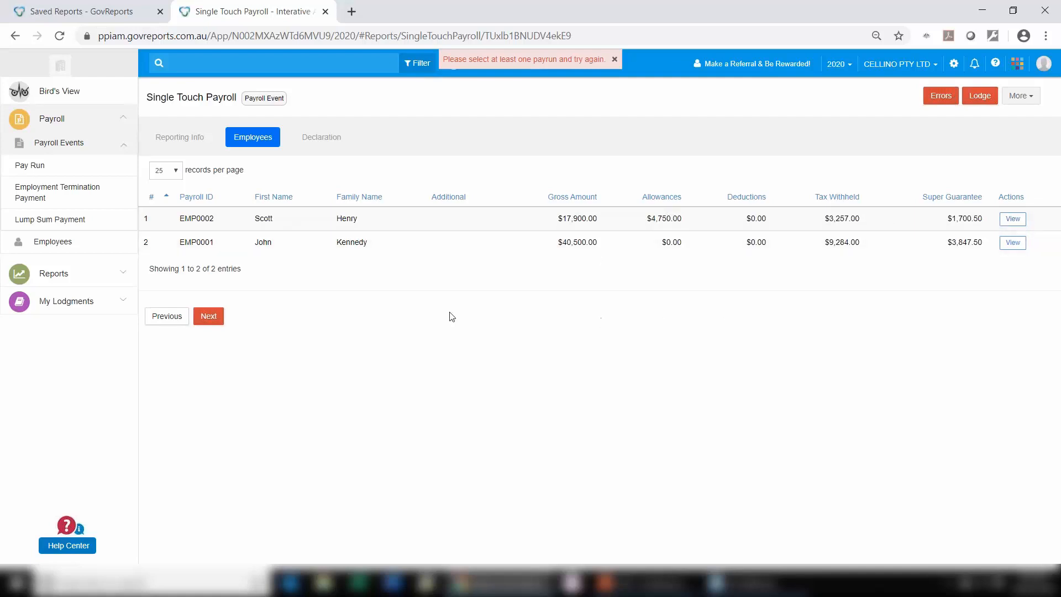
pyautogui.click(213, 320)
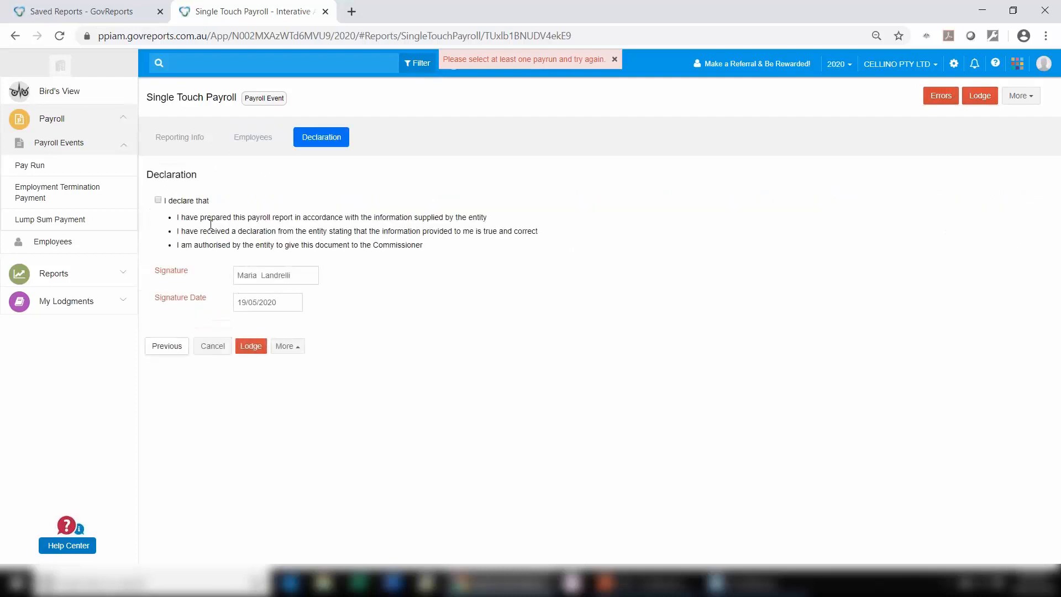
pyautogui.click(159, 201)
pyautogui.click(252, 347)
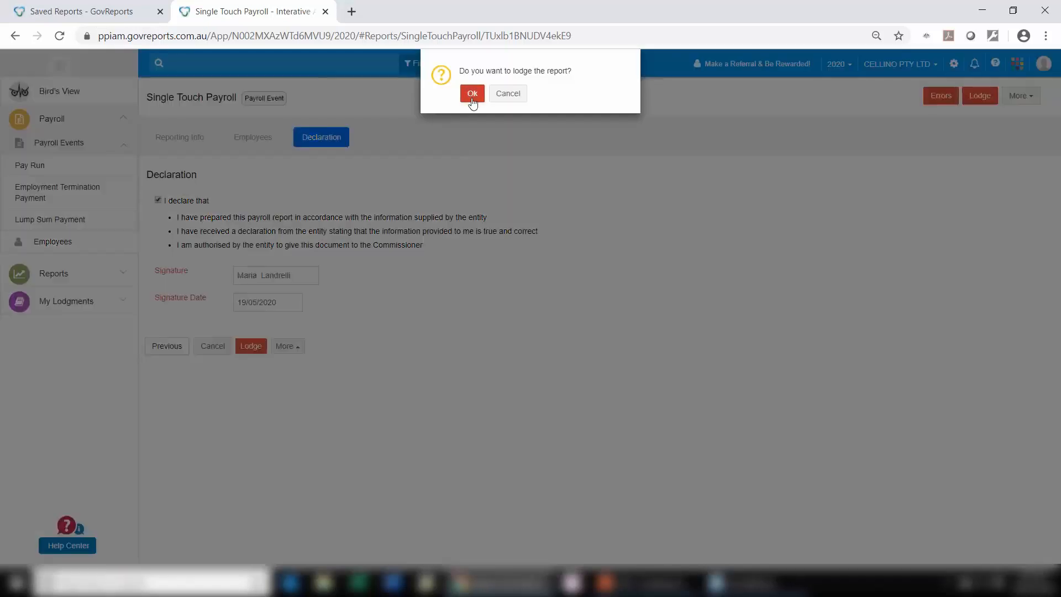
pyautogui.click(473, 94)
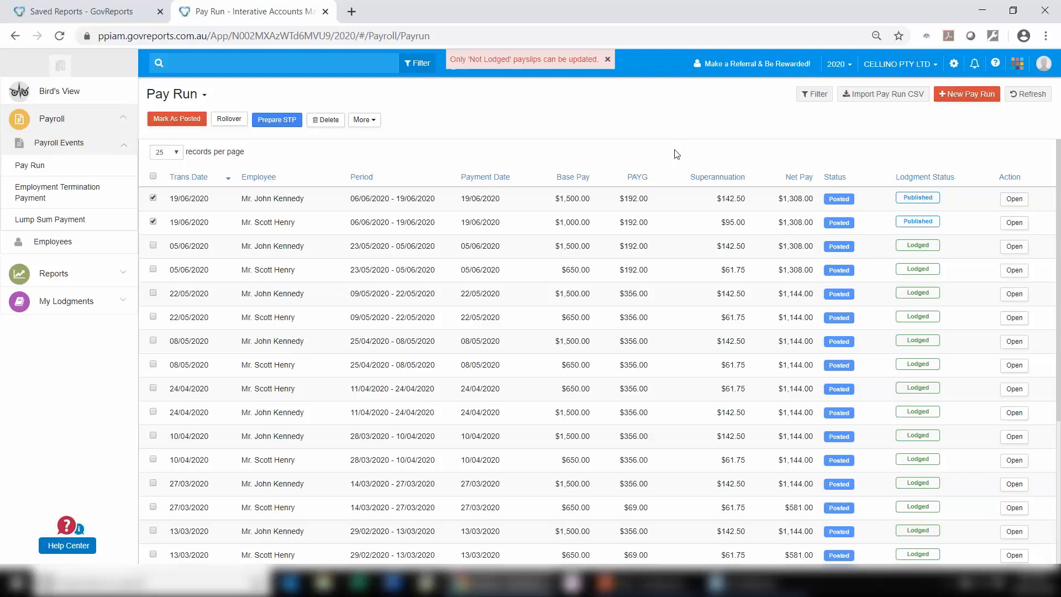
pyautogui.click(77, 301)
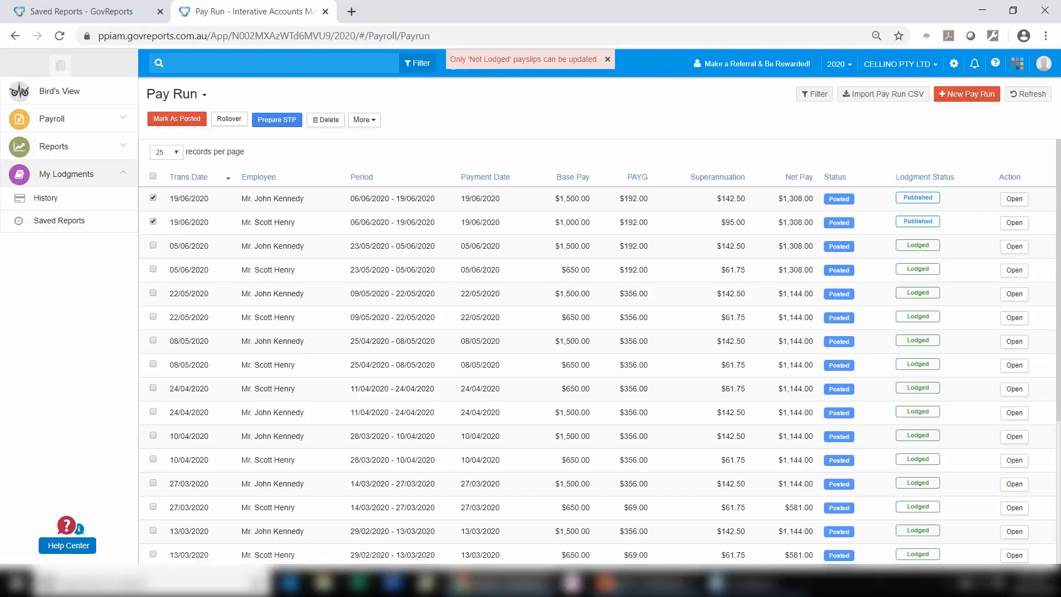
# Step: Switch to the PowerPoint presentation and show the closing Thank you slide
pyautogui.click(622, 586)
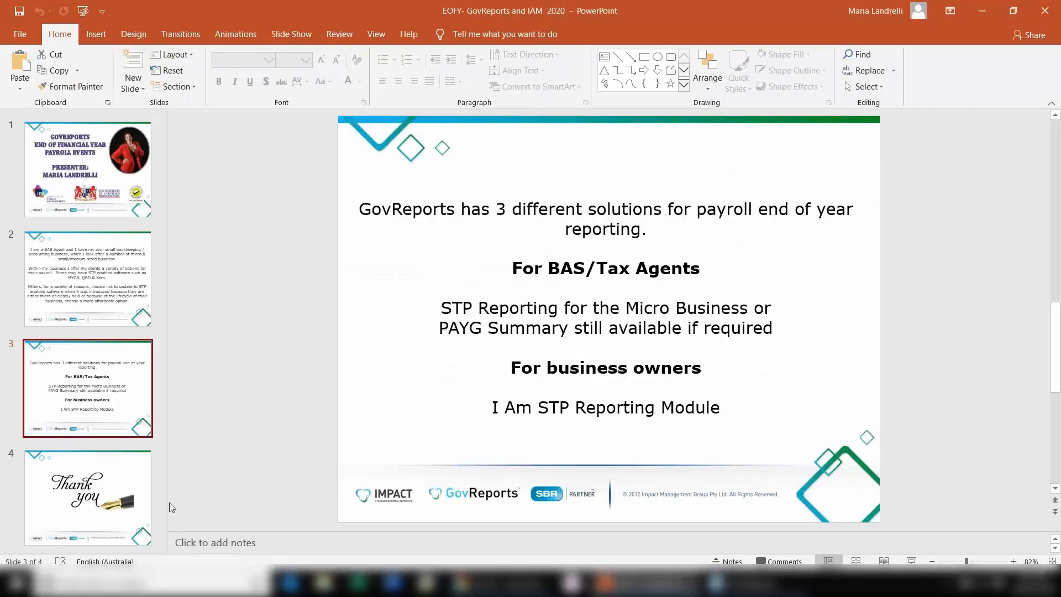
pyautogui.click(109, 493)
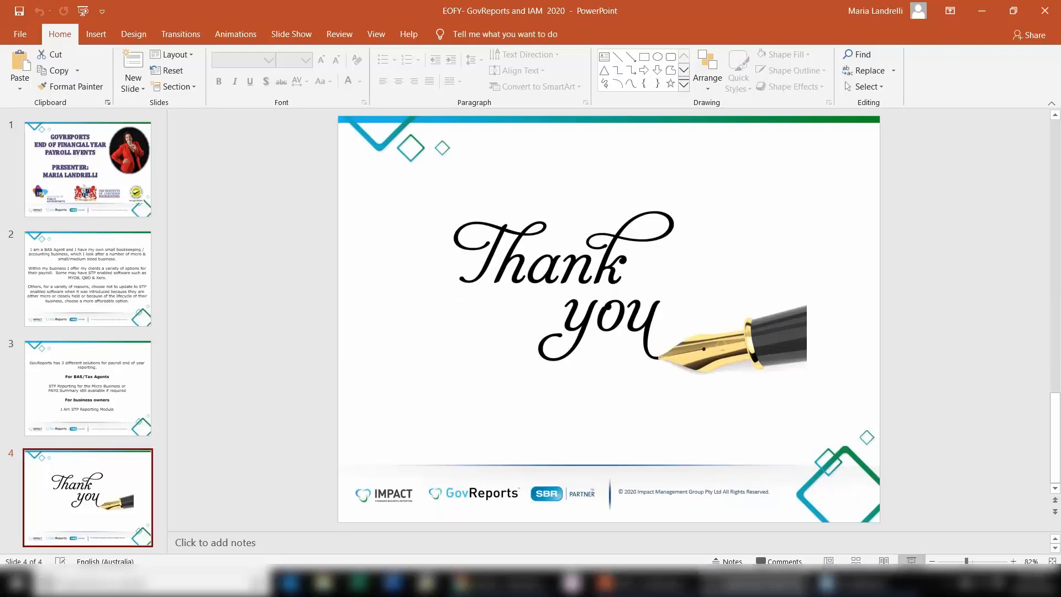